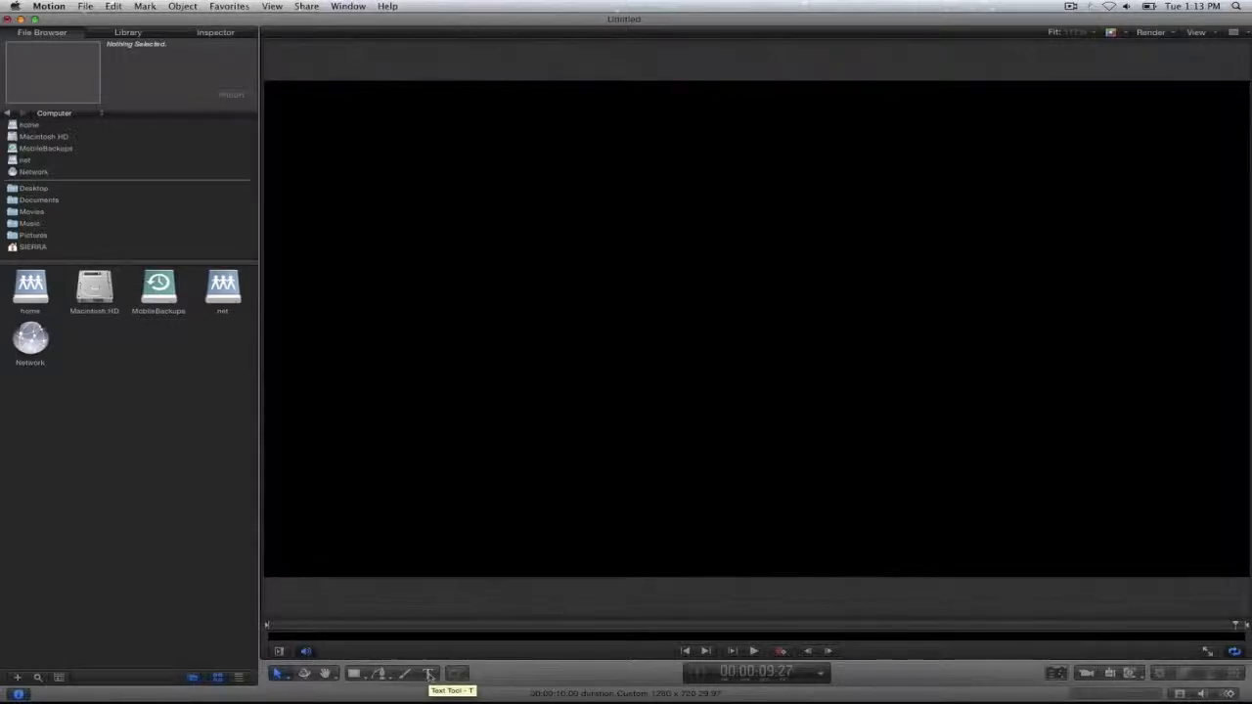
Create a text object reading SAMPLE TEXT and move it to the centre of the canvas
left_click(428, 675)
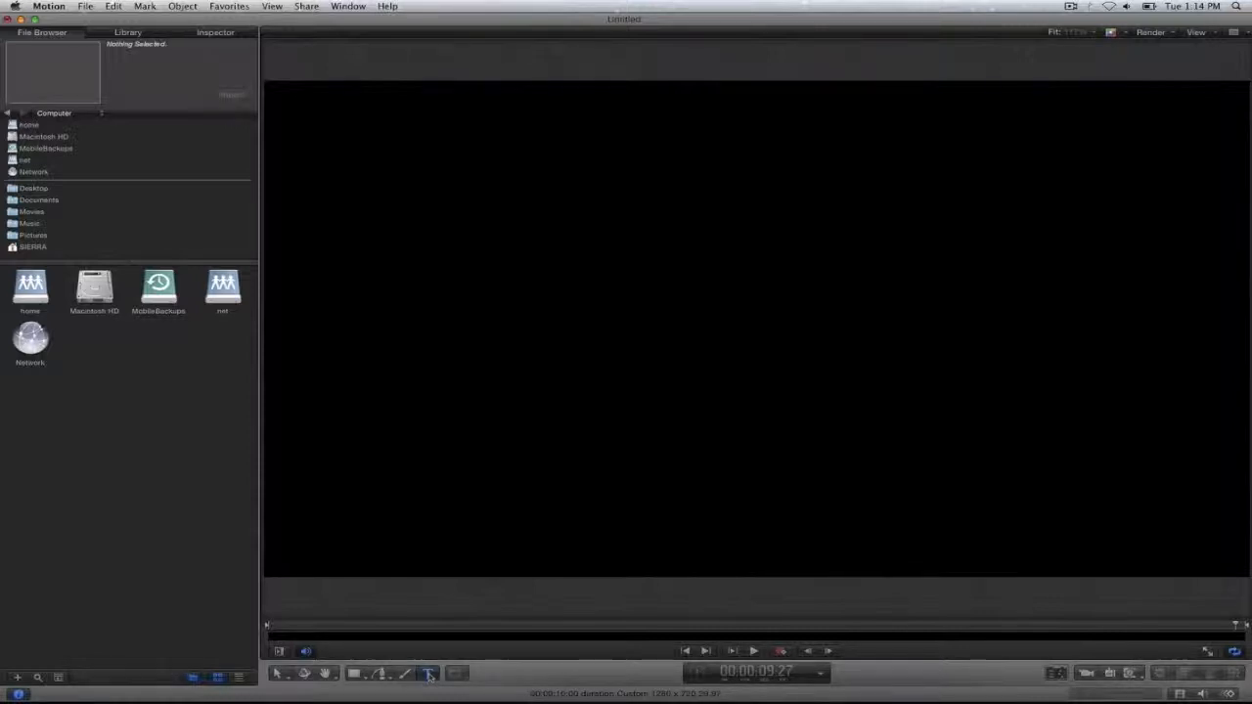
left_click(577, 328)
type("SAMPLE TEXT")
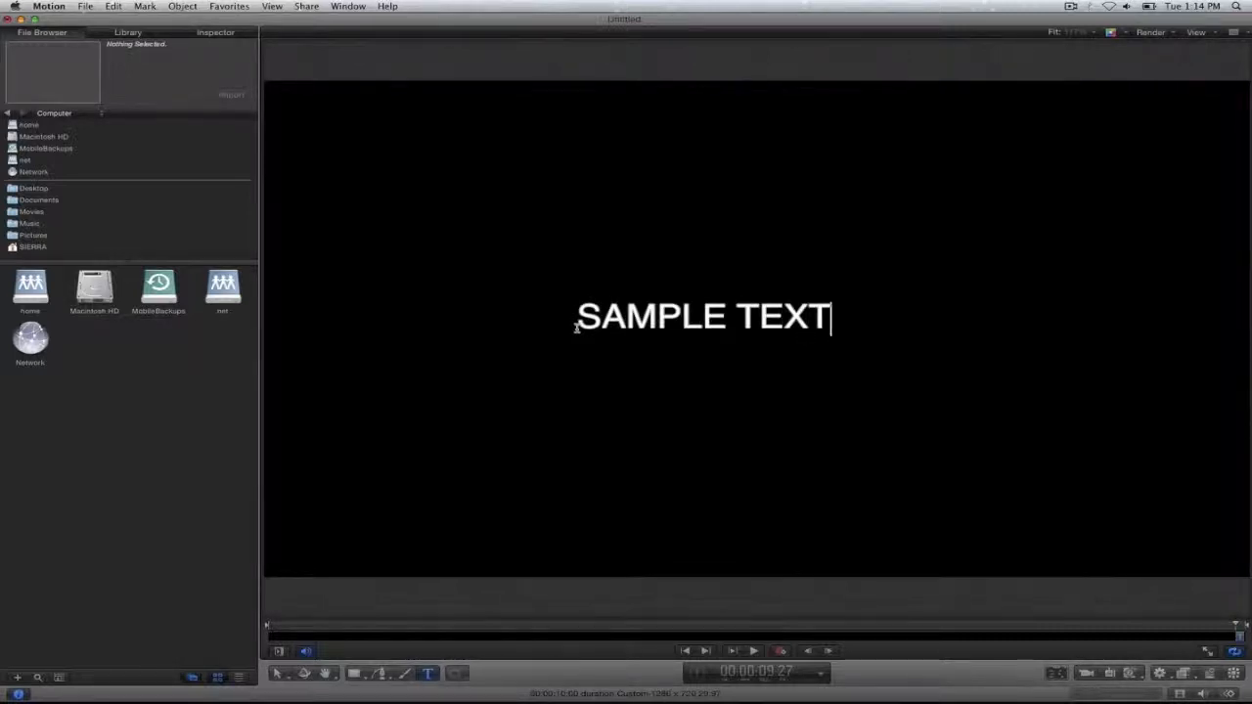
key("Escape")
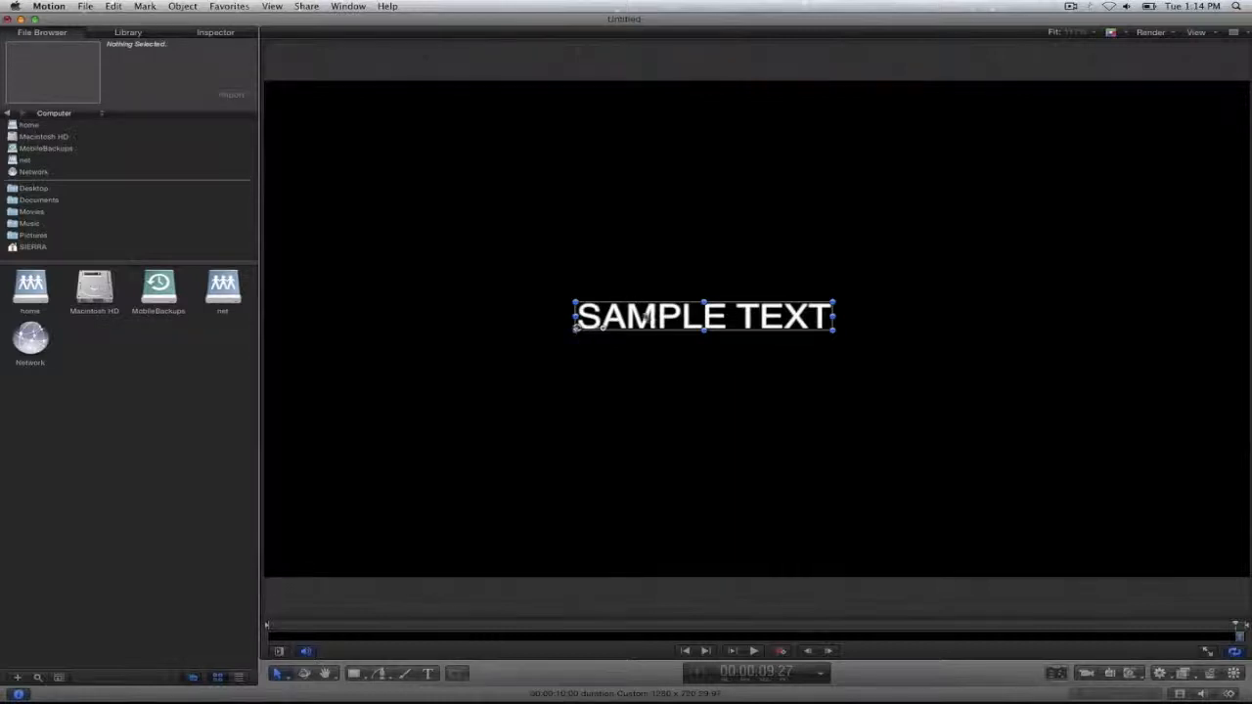
left_click_drag(579, 330, 704, 333)
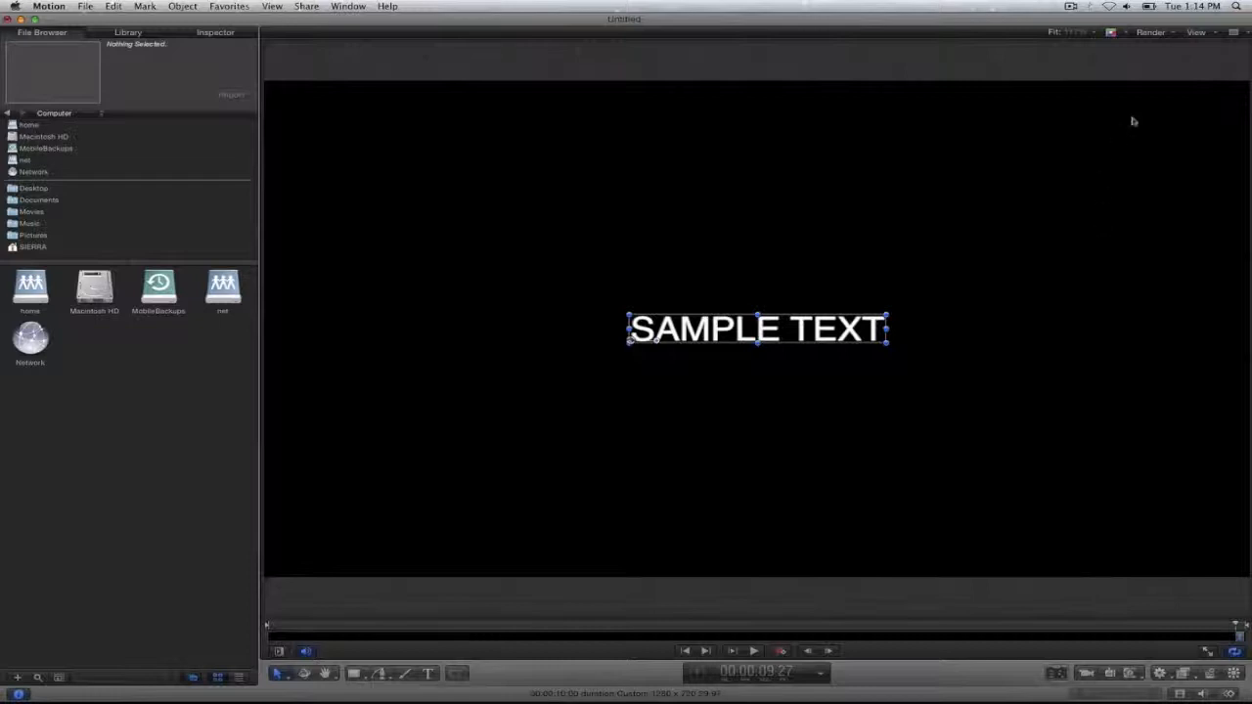
Display the safe zones and test the text in their lower-left corner, moving it back near the canvas centre
left_click(1212, 36)
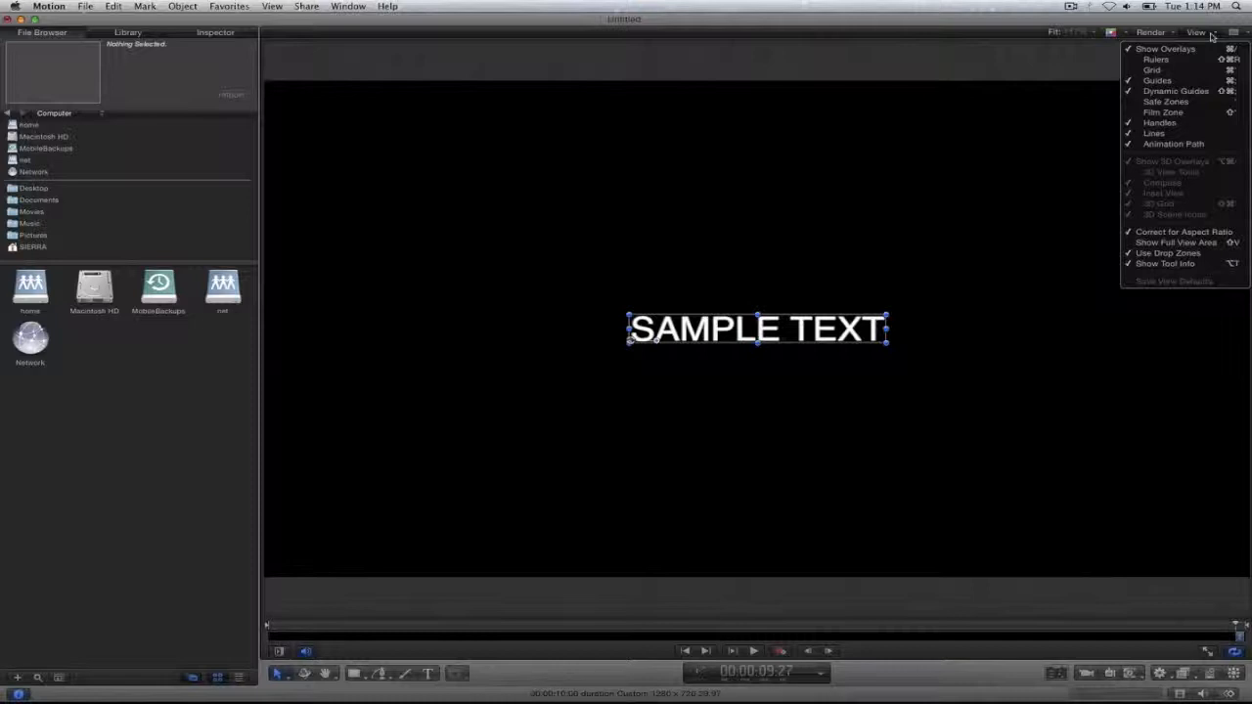
left_click(1177, 103)
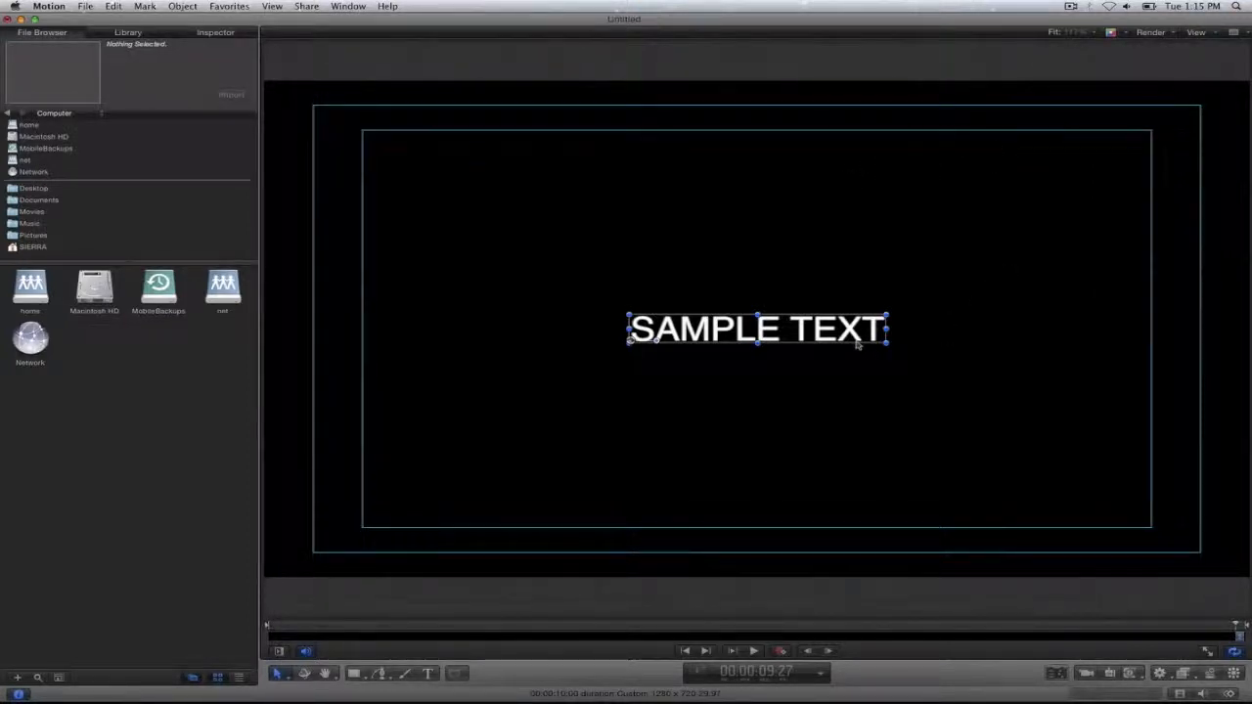
left_click_drag(794, 338, 554, 494)
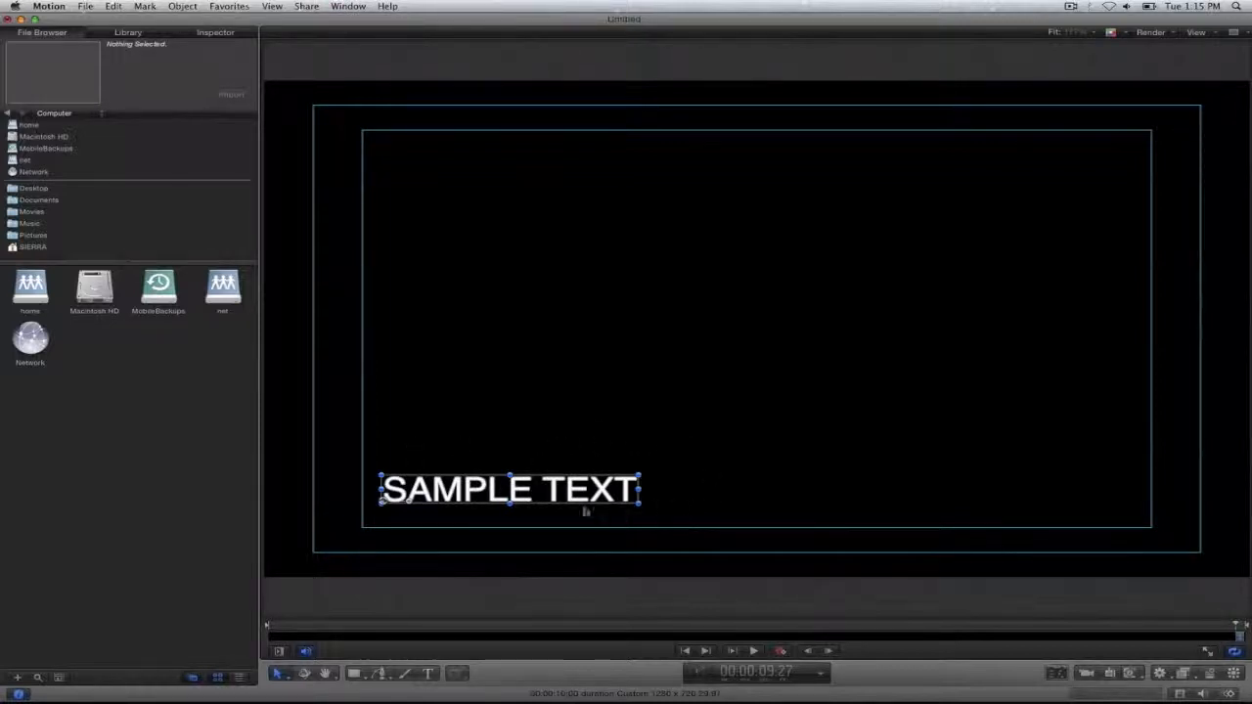
left_click_drag(566, 494, 808, 316)
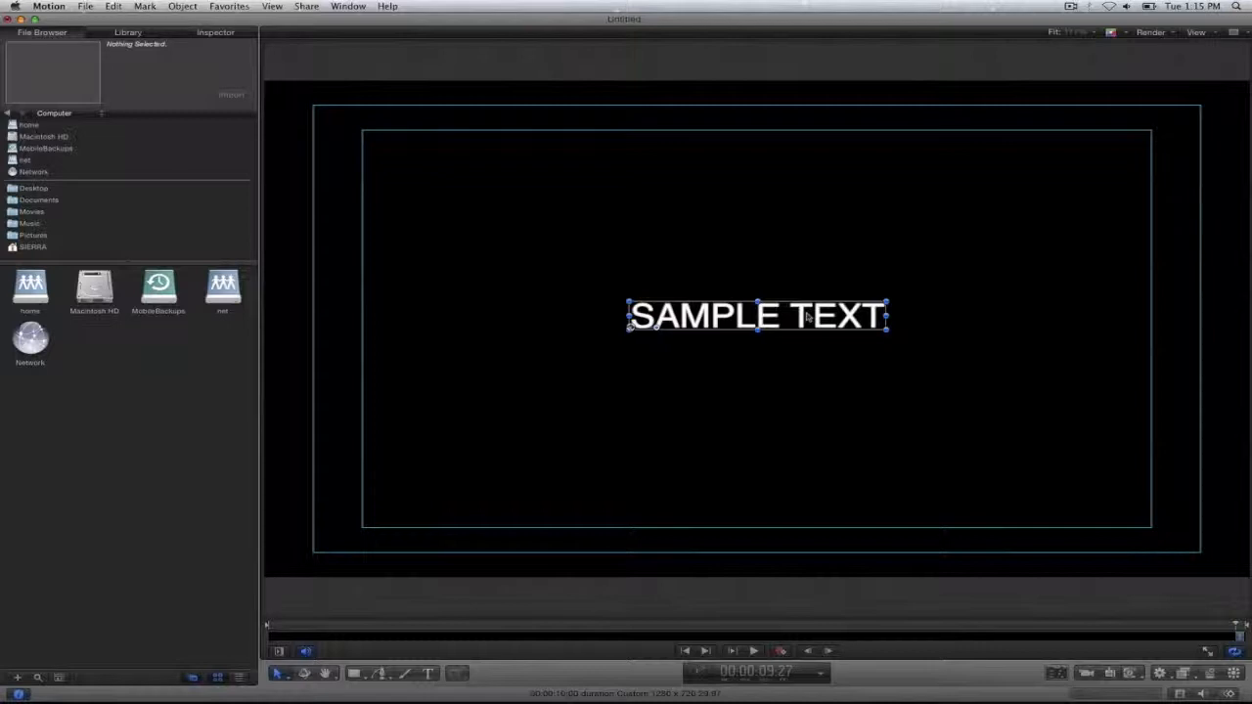
Review the text's opacity and blend mode options in the HUD and set its font to Korataki
key("F7")
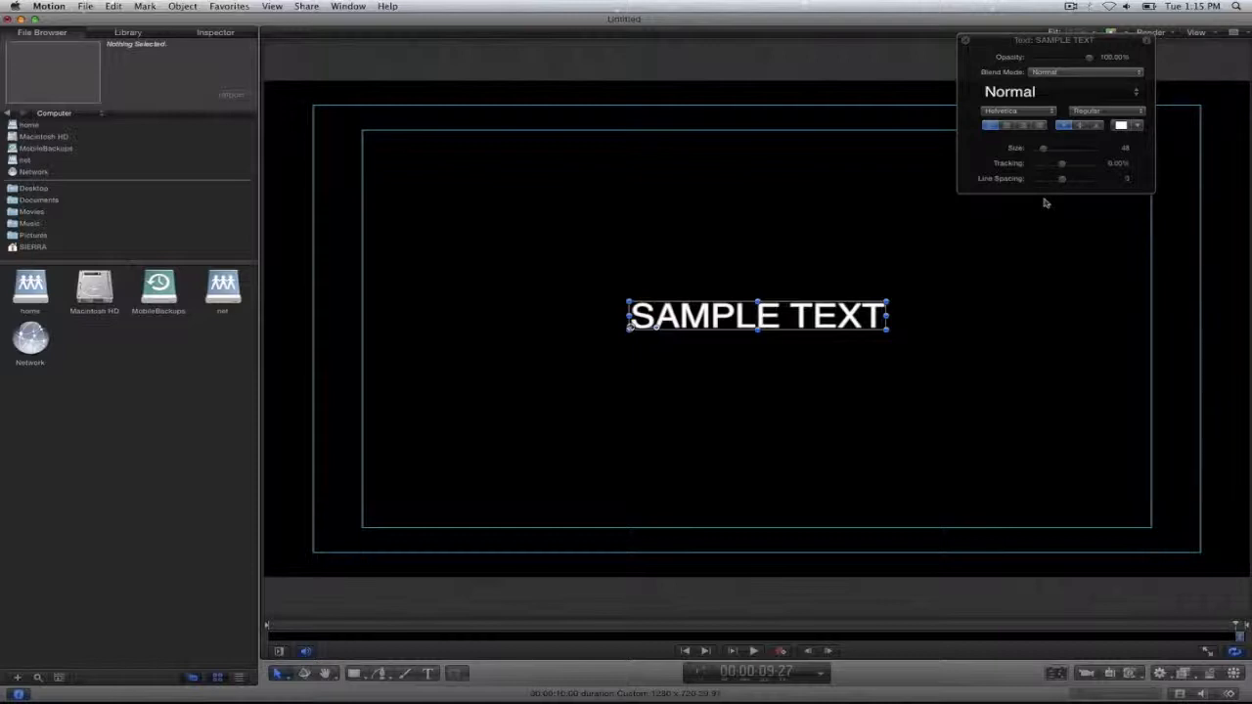
mouse_move(1090, 58)
left_mouse_down()
mouse_move(1034, 59)
mouse_move(1089, 58)
left_mouse_up()
left_click(1135, 74)
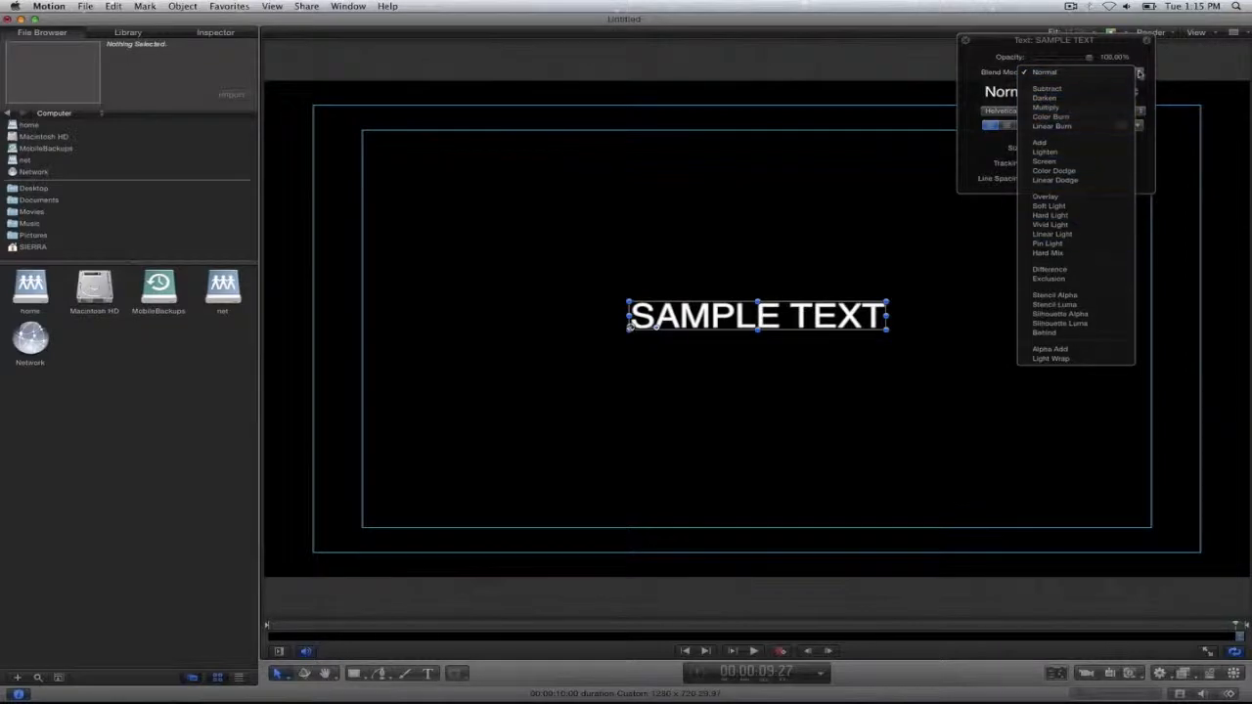
left_click(1138, 72)
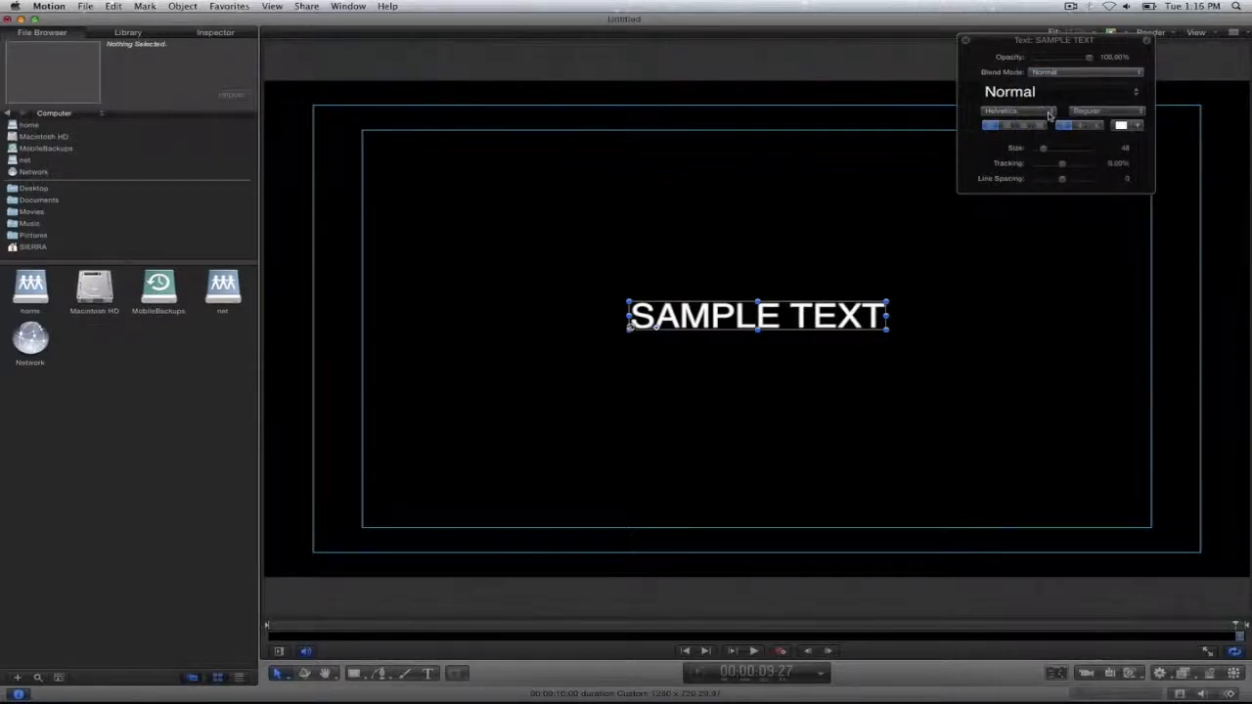
left_click(1049, 112)
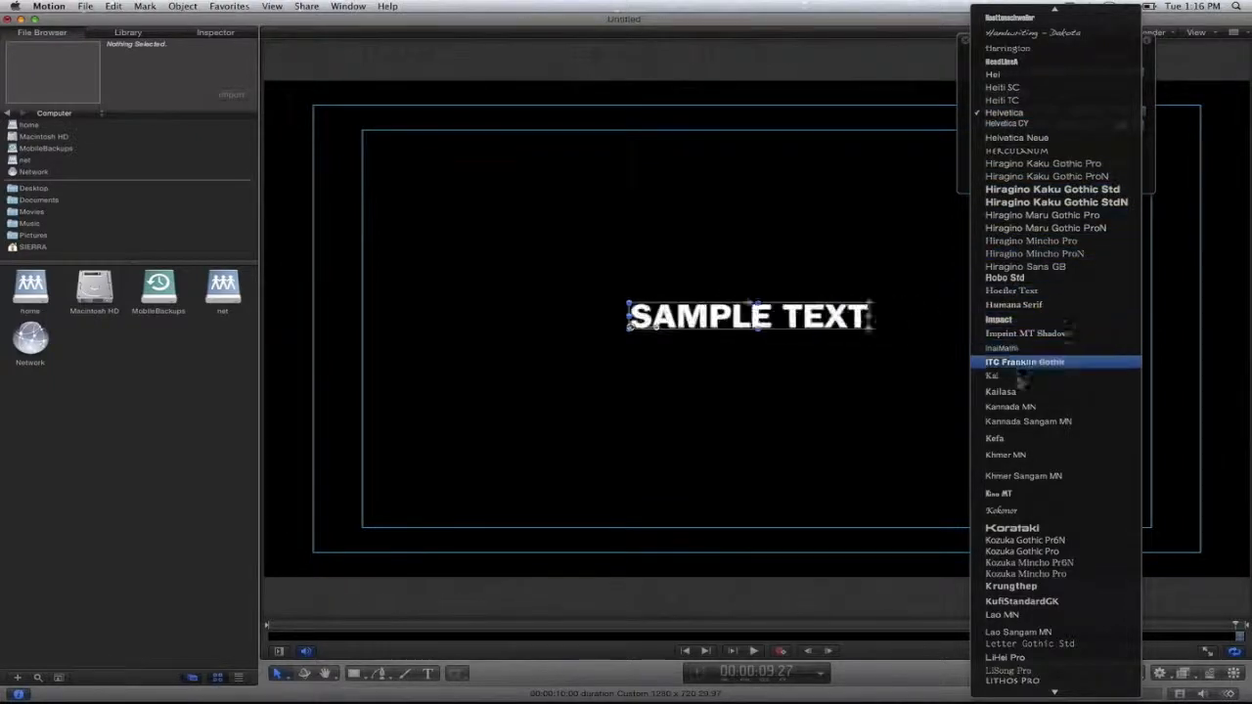
left_click(1023, 529)
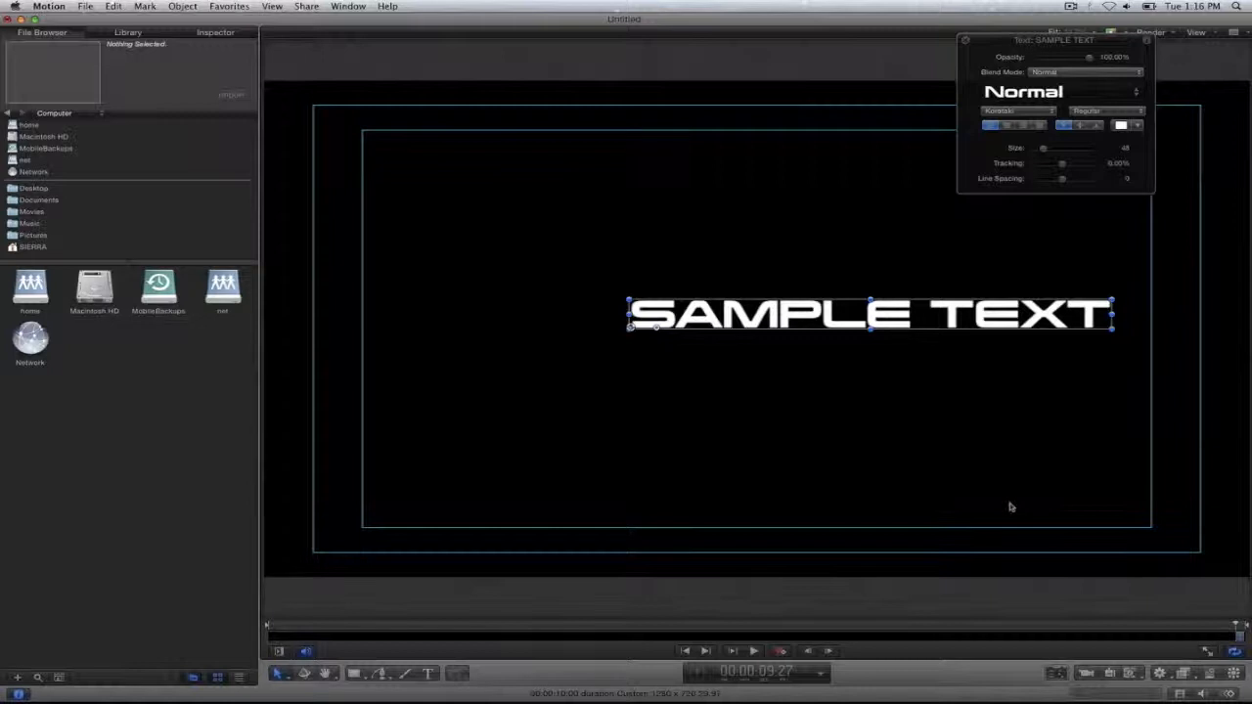
Set the text's horizontal alignment to centre and move it back to the horizontal middle of the canvas
left_click(1008, 127)
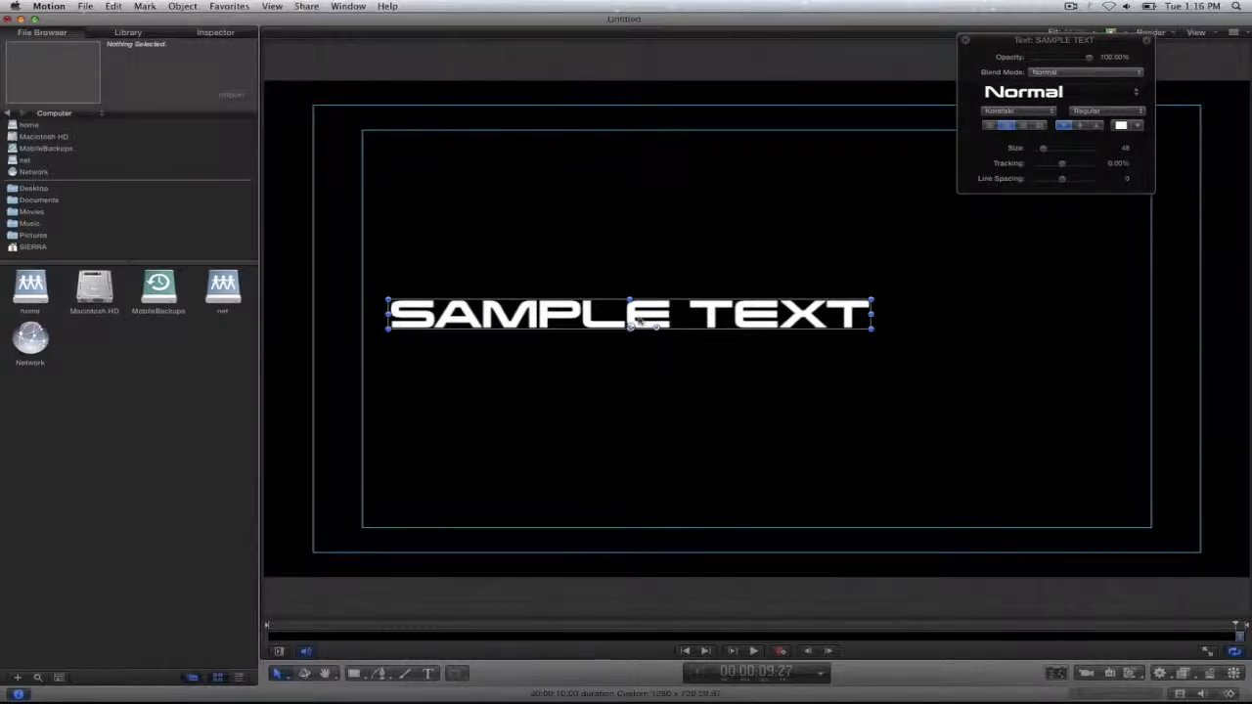
left_click_drag(638, 323, 758, 326)
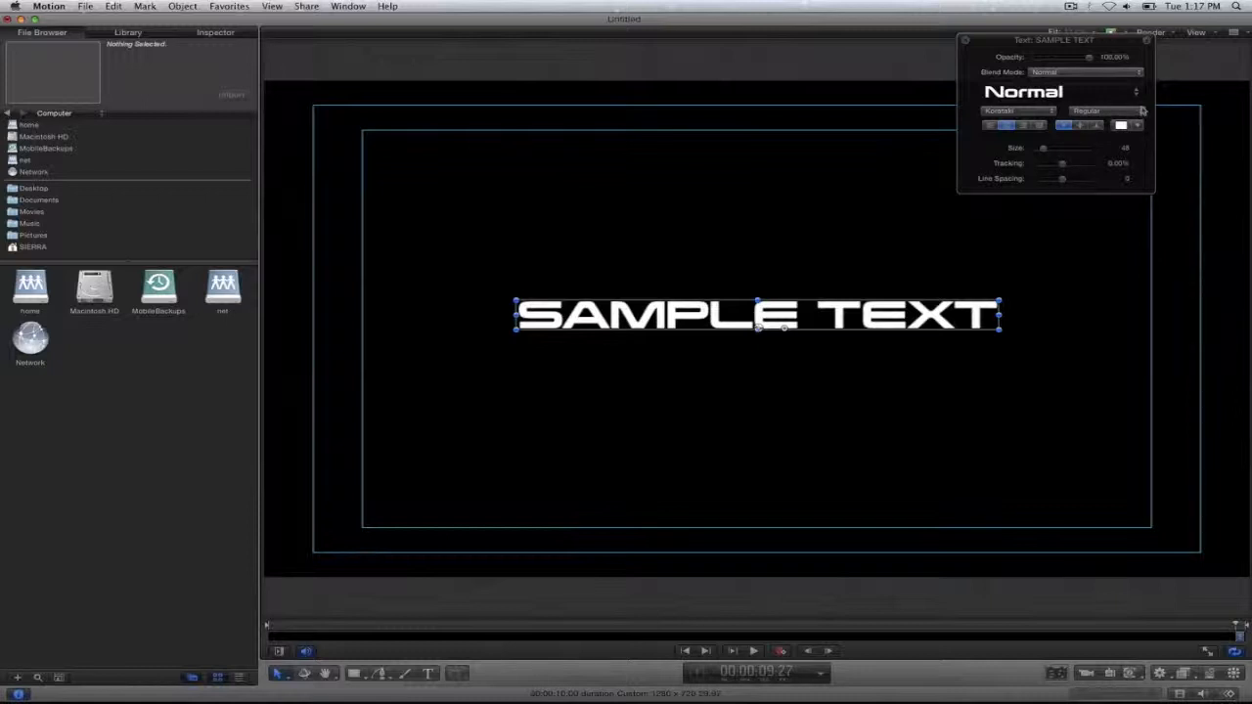
right_click(1141, 112)
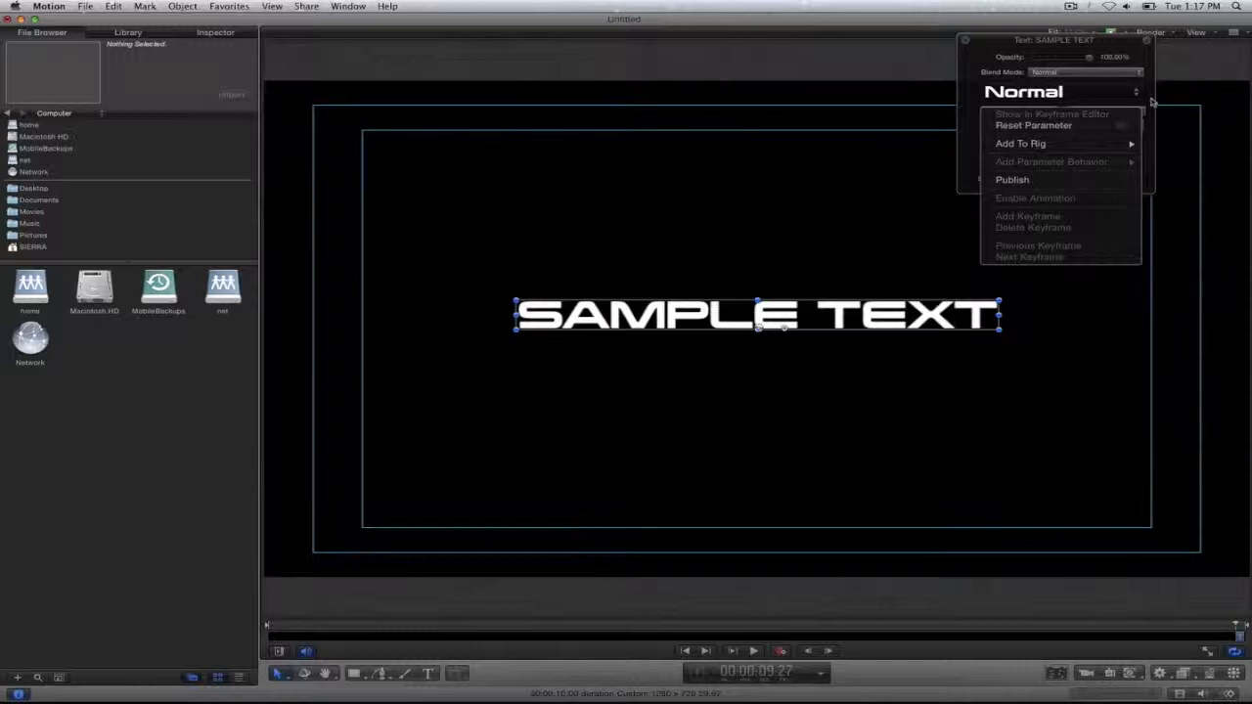
left_click(1152, 102)
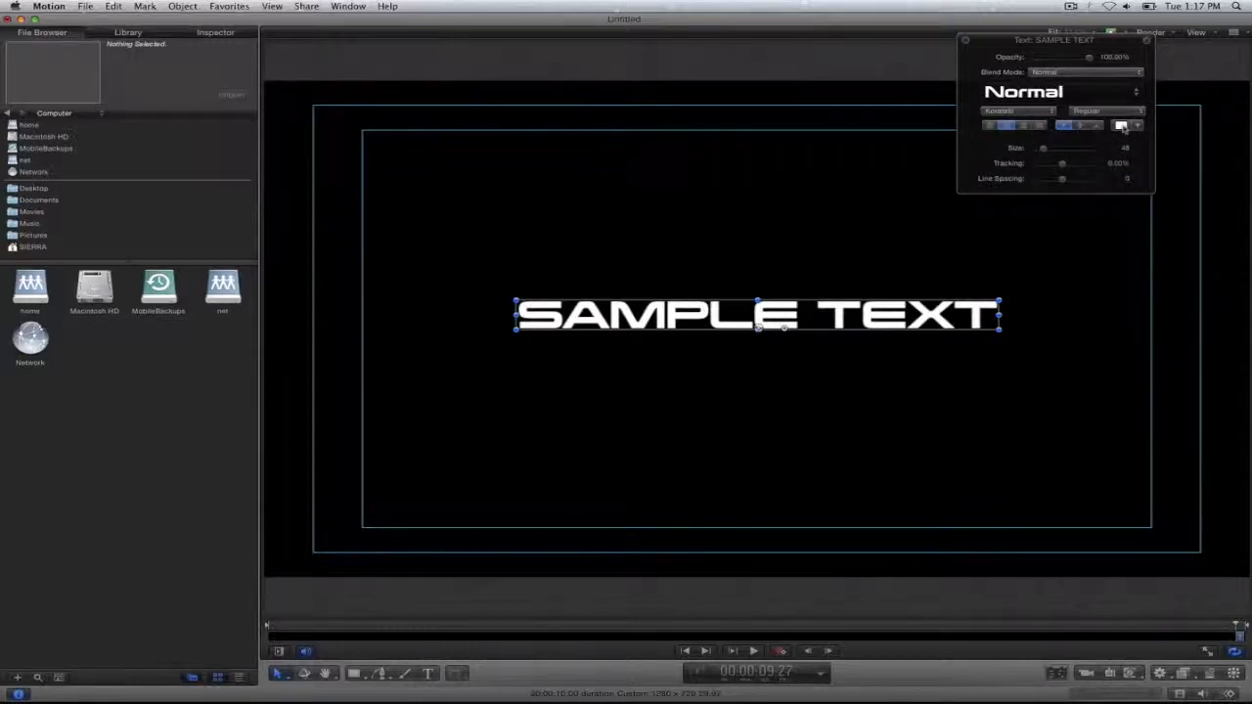
Recolour the text using the colour wheel, trying red and settling on a light blue
left_click(1121, 126)
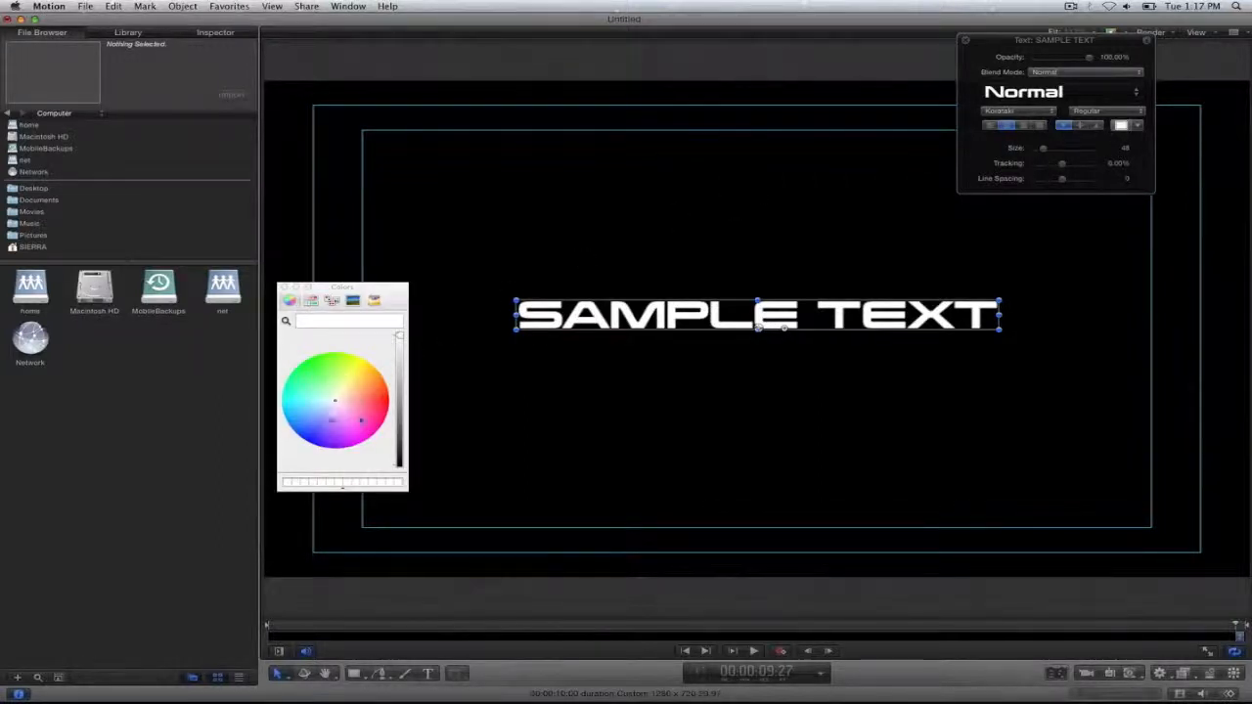
left_click(379, 405)
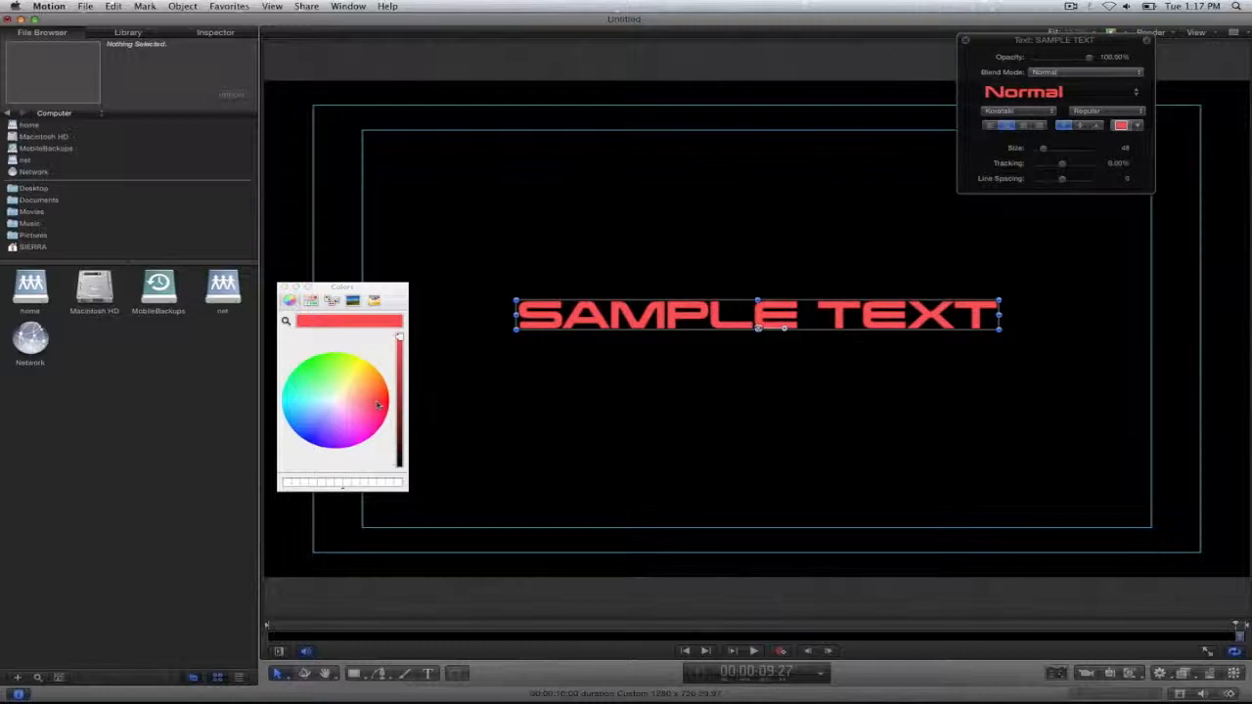
left_click(350, 436)
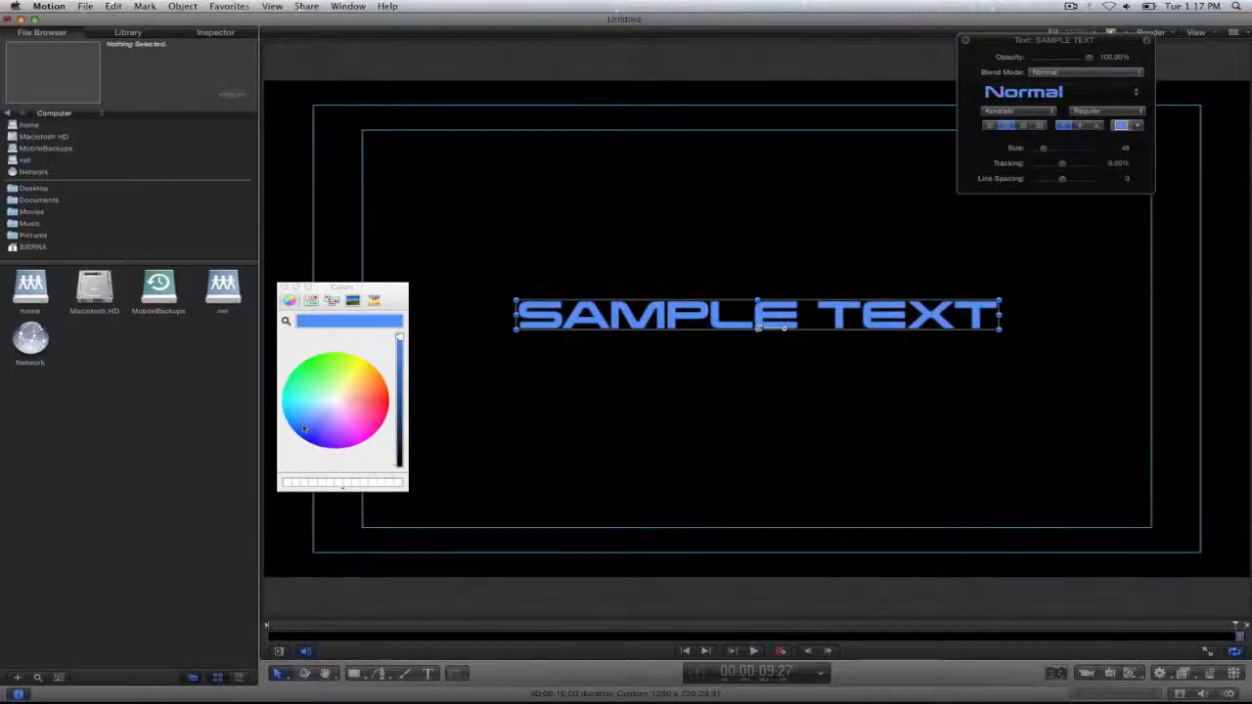
left_click(284, 287)
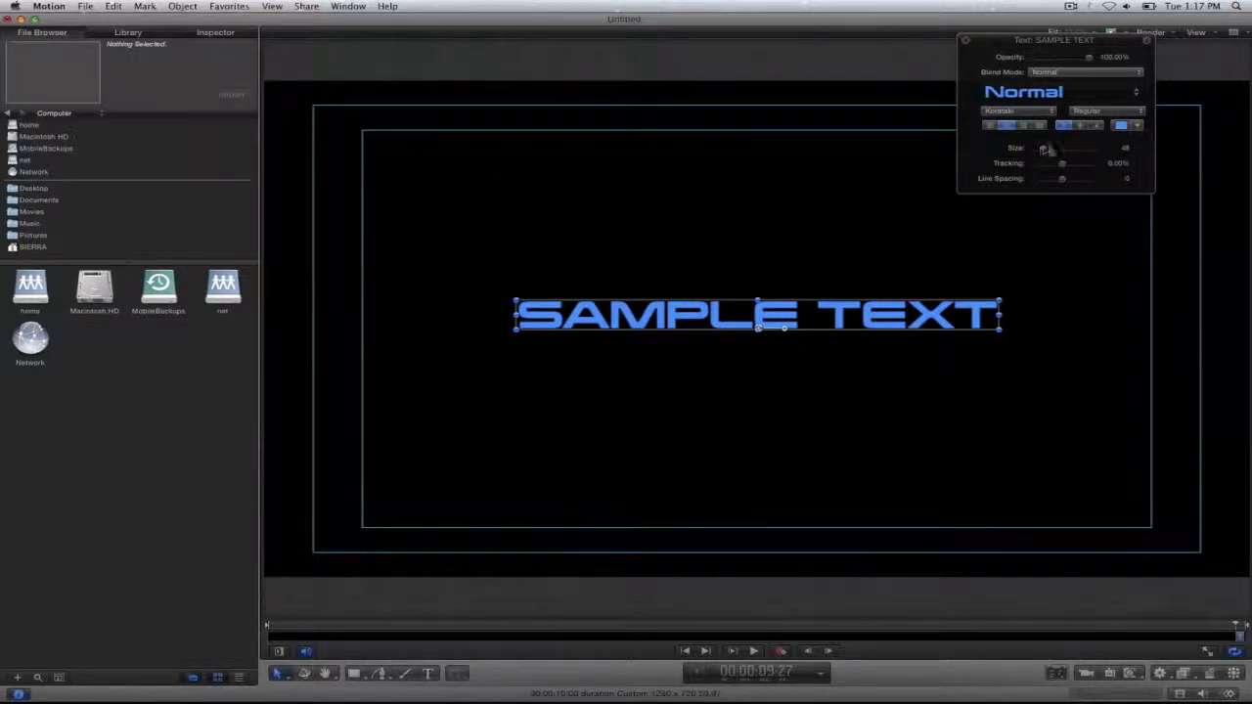
Set the text's tracking to 22.52% and line spacing to -51, and try the vertical alignments, ending on top
left_click_drag(1043, 149, 1049, 182)
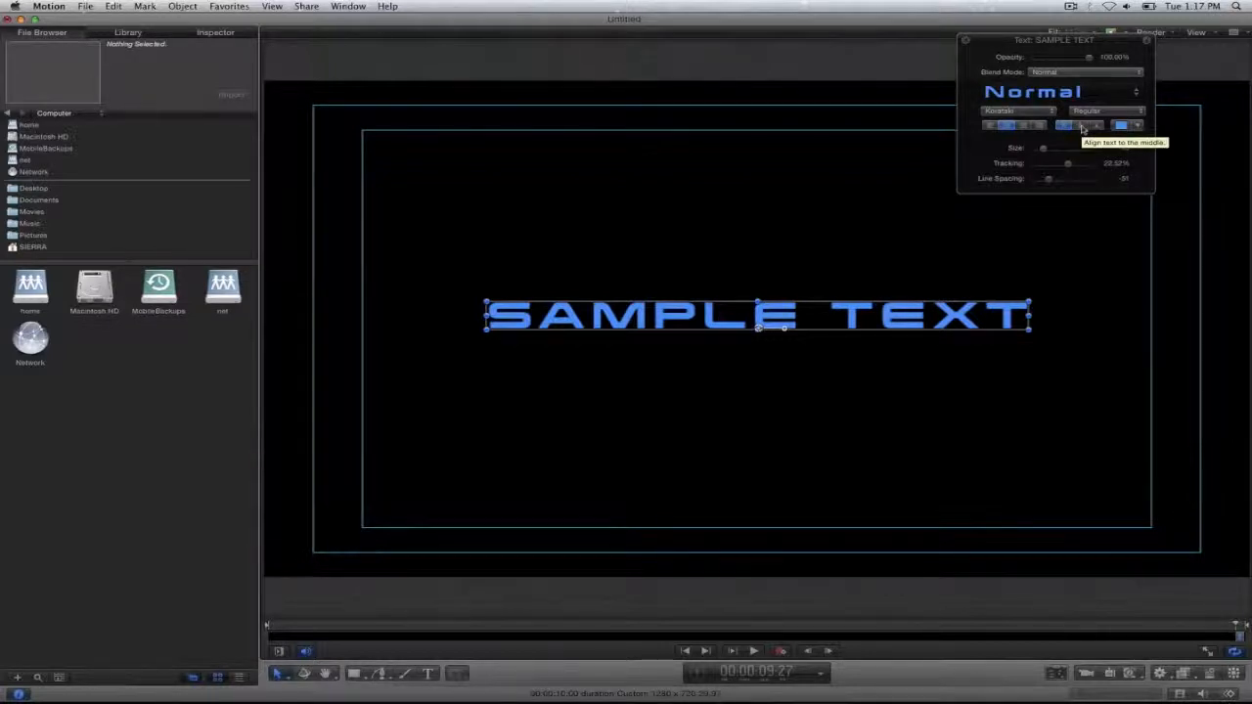
left_click(1095, 128)
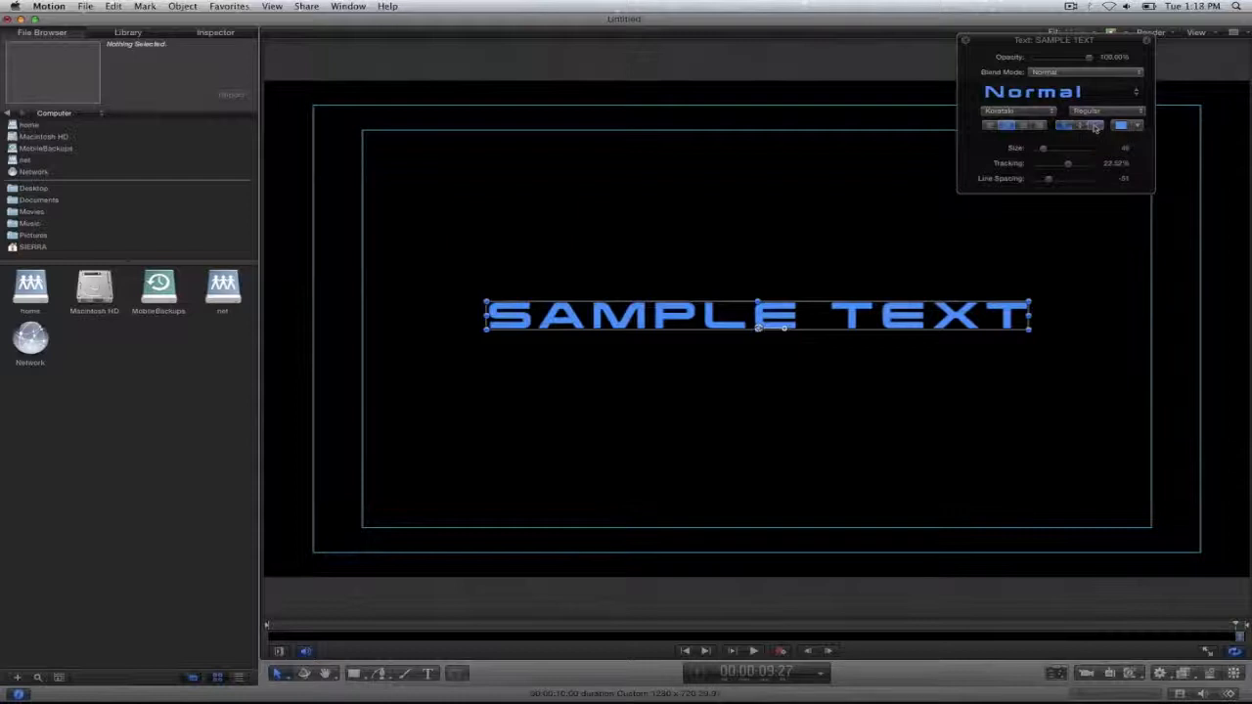
left_click(1080, 128)
left_click(1064, 128)
left_click(966, 43)
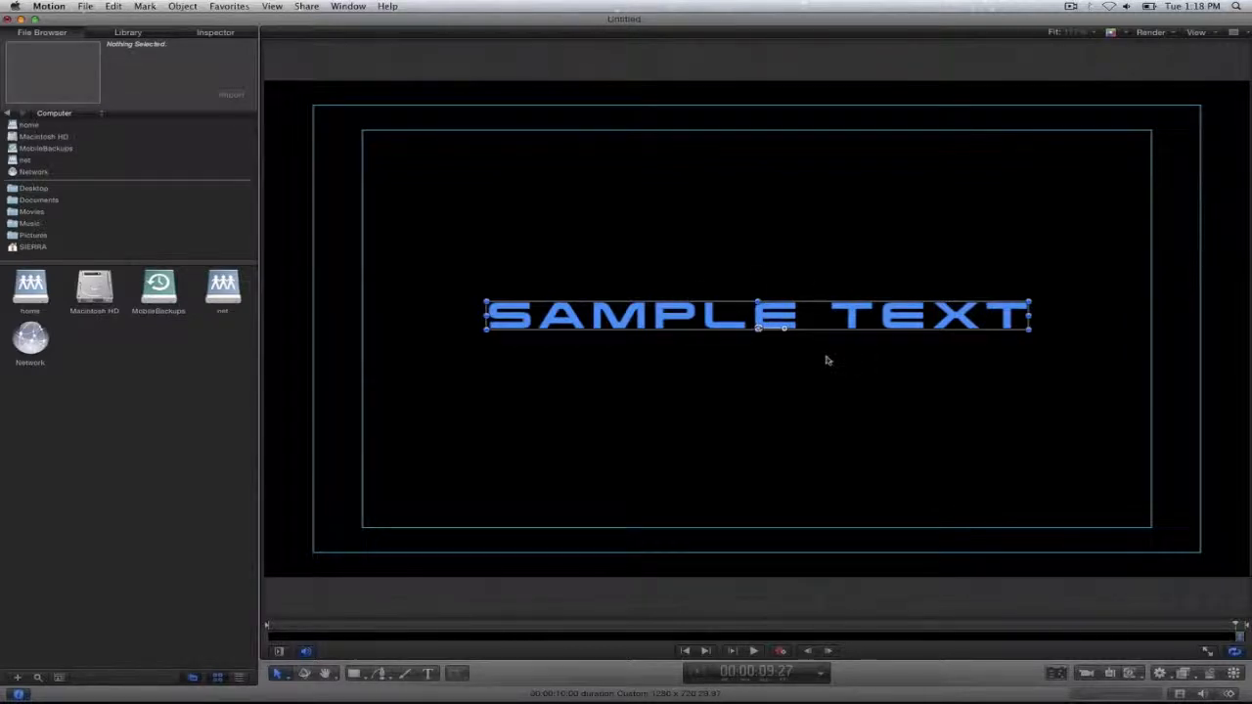
Centre the text vertically on the canvas and open its style settings in the Inspector, checking the layout settings on the way
mouse_move(745, 321)
left_mouse_down()
mouse_move(721, 412)
mouse_move(774, 359)
mouse_move(763, 314)
mouse_move(744, 328)
left_mouse_up()
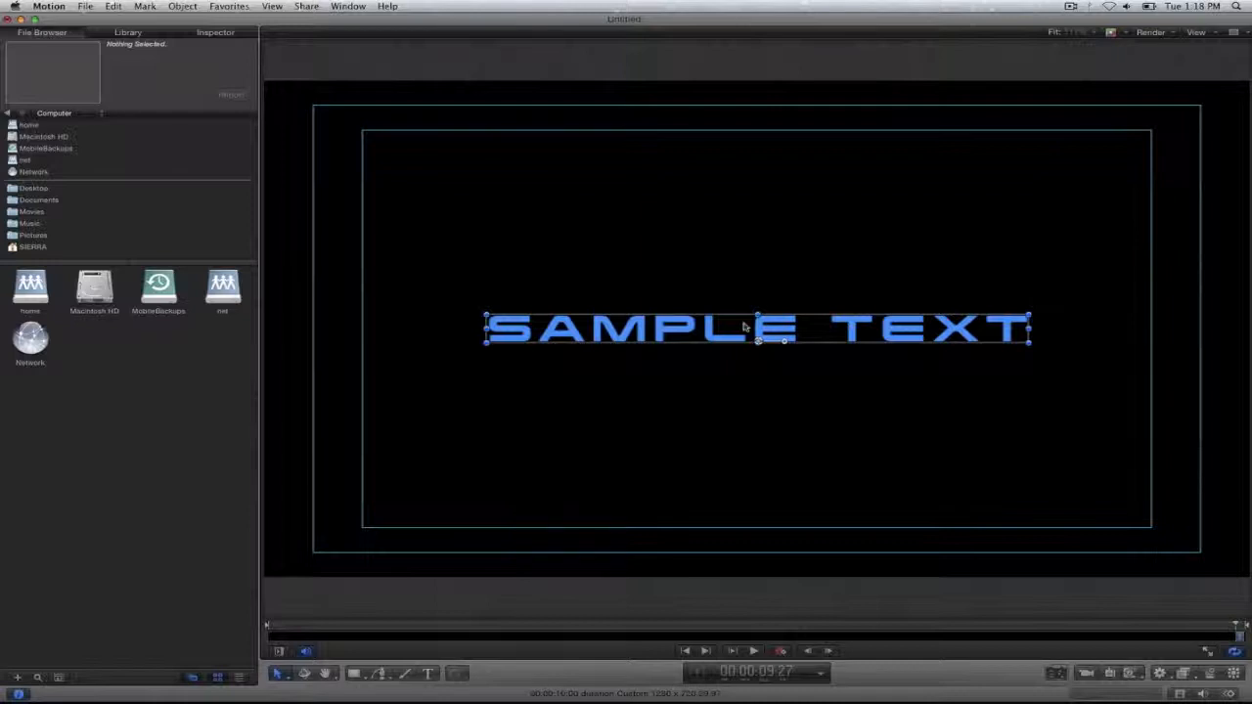
key("super+3")
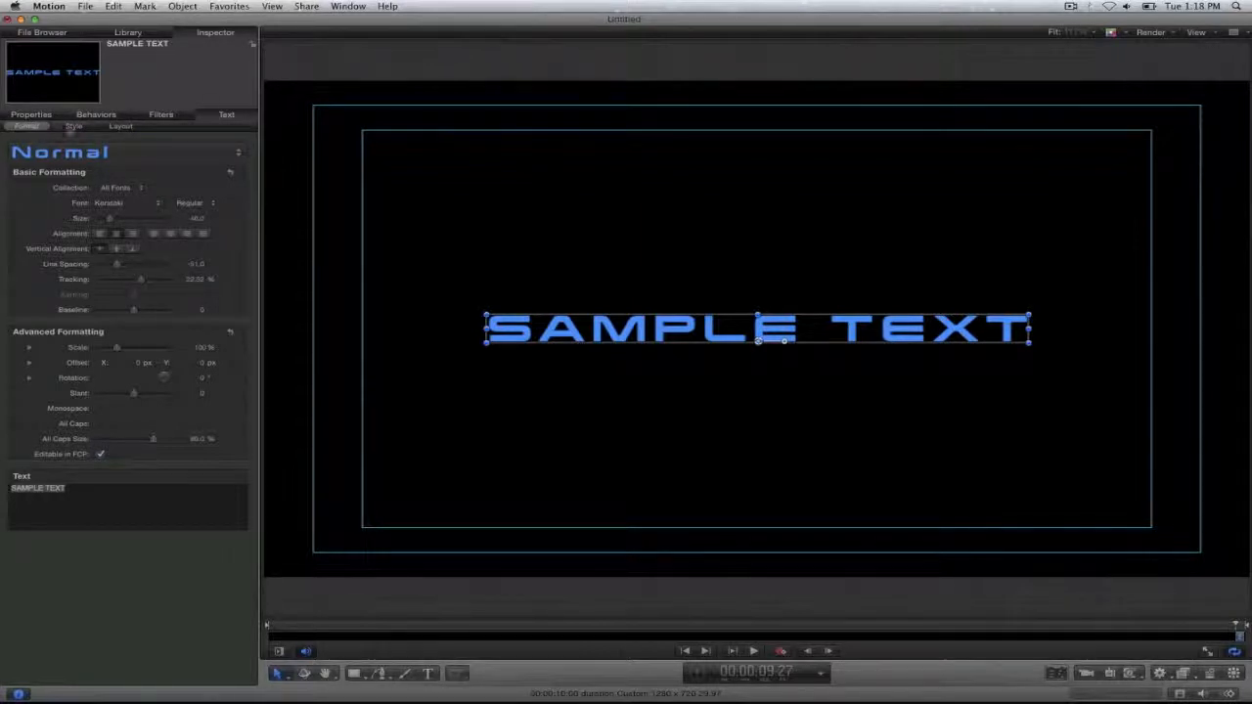
left_click(73, 127)
left_click(120, 128)
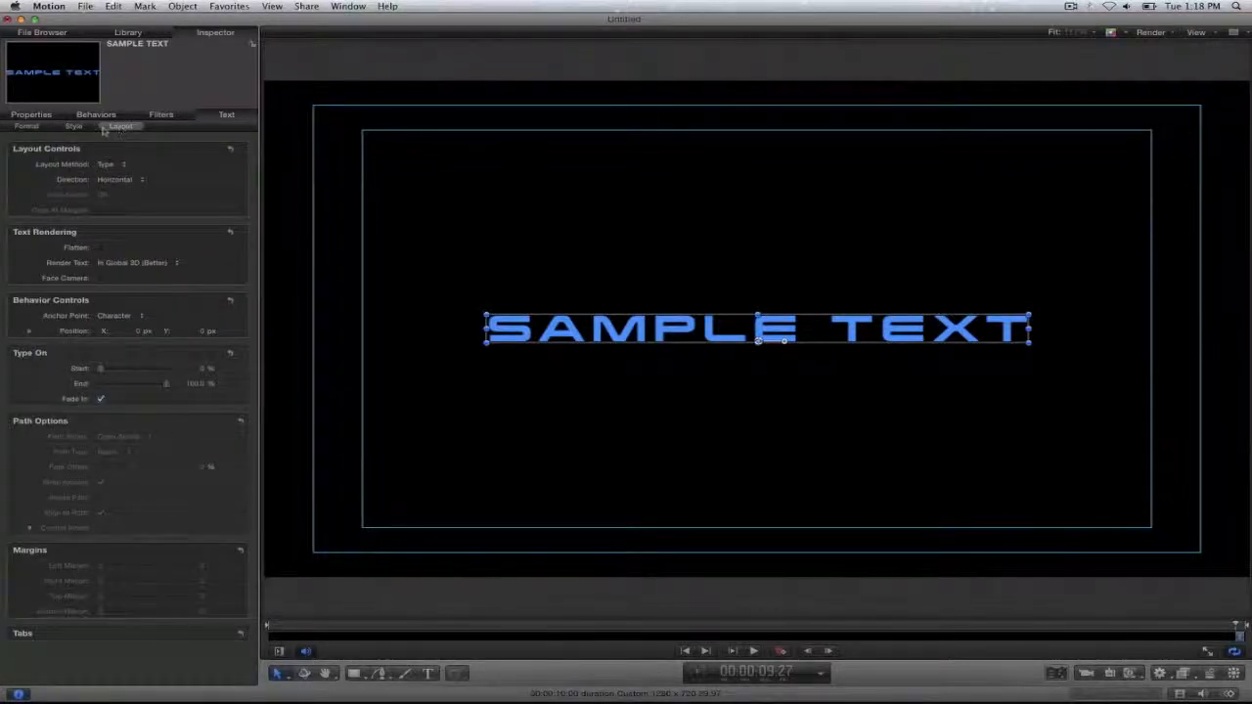
left_click(74, 127)
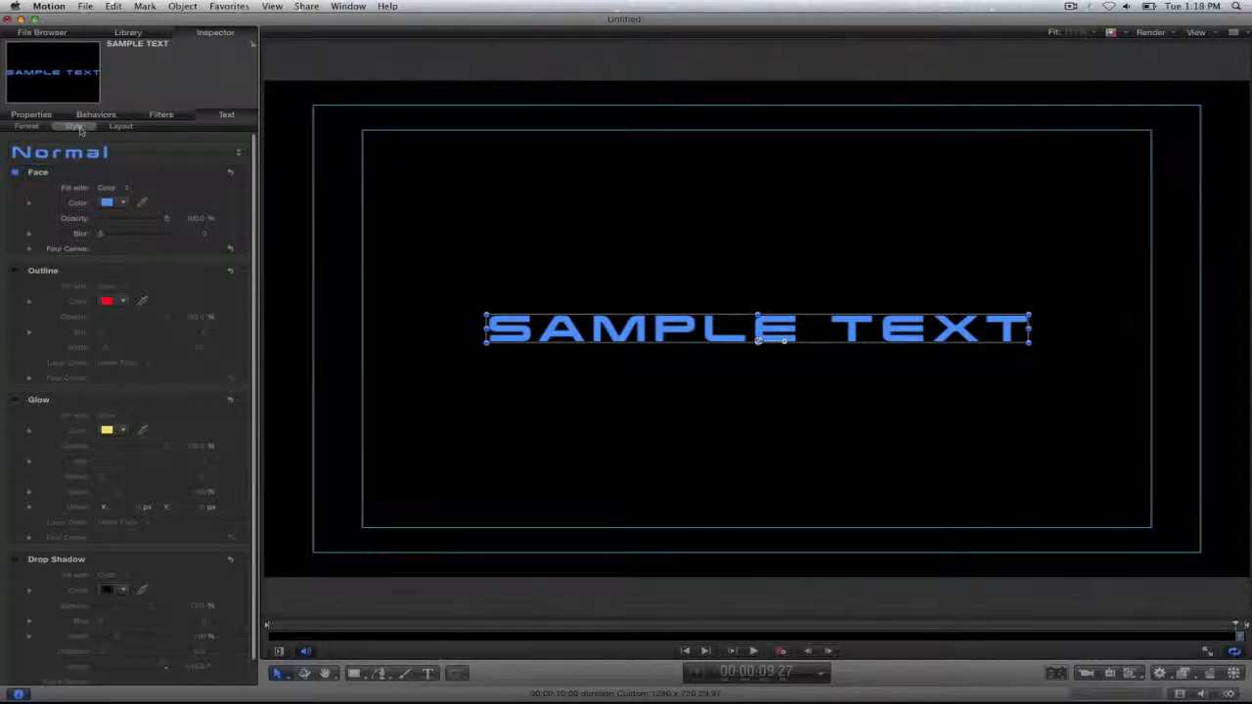
Enable the text's outline and set the outline colour to pale yellow
left_click(13, 272)
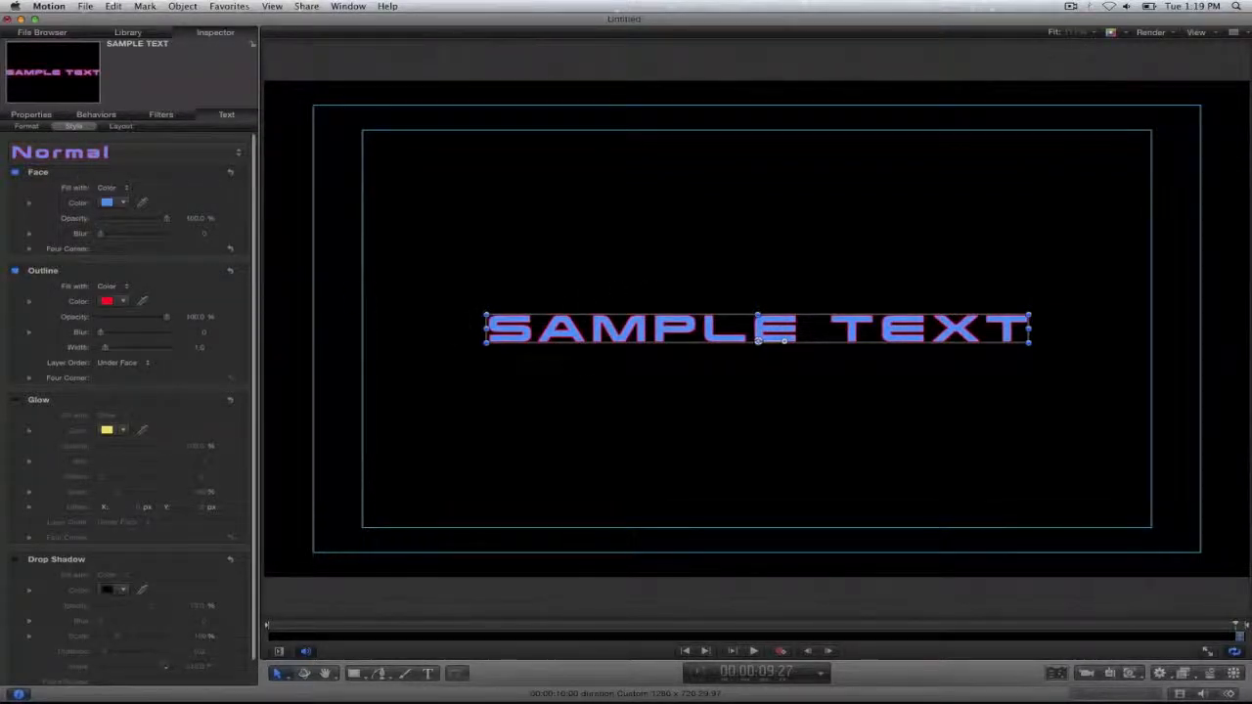
left_click(108, 301)
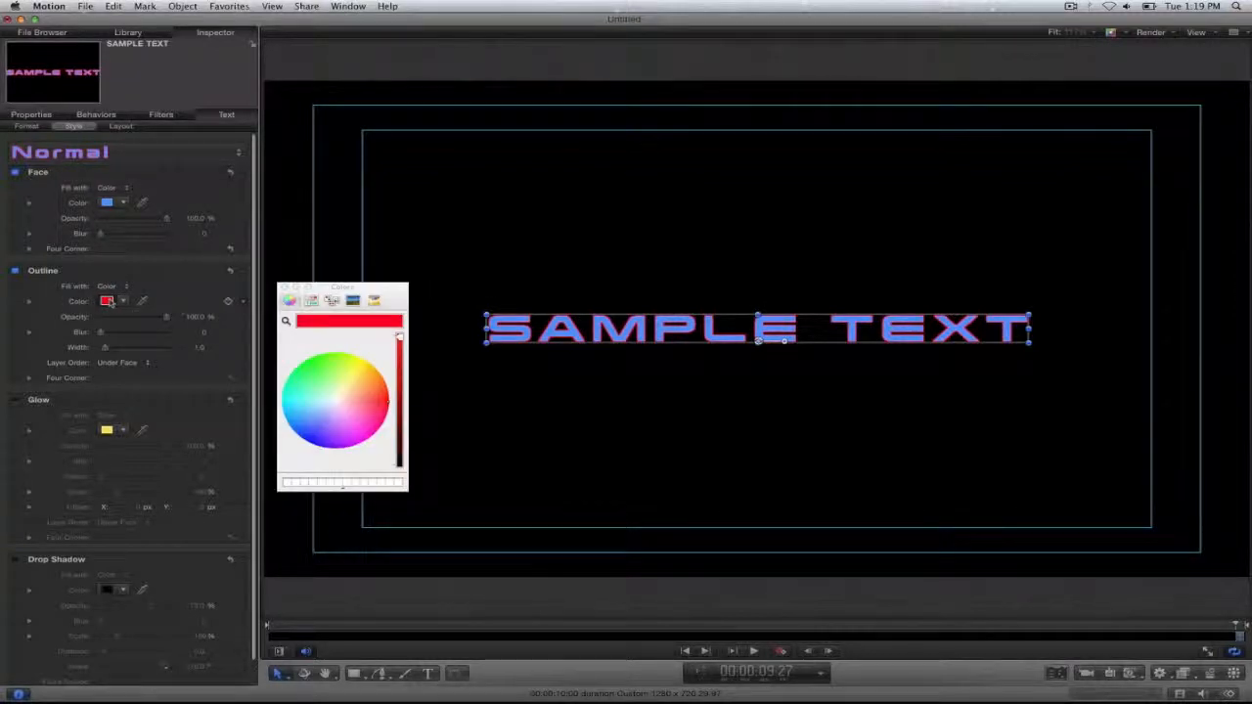
left_click(348, 392)
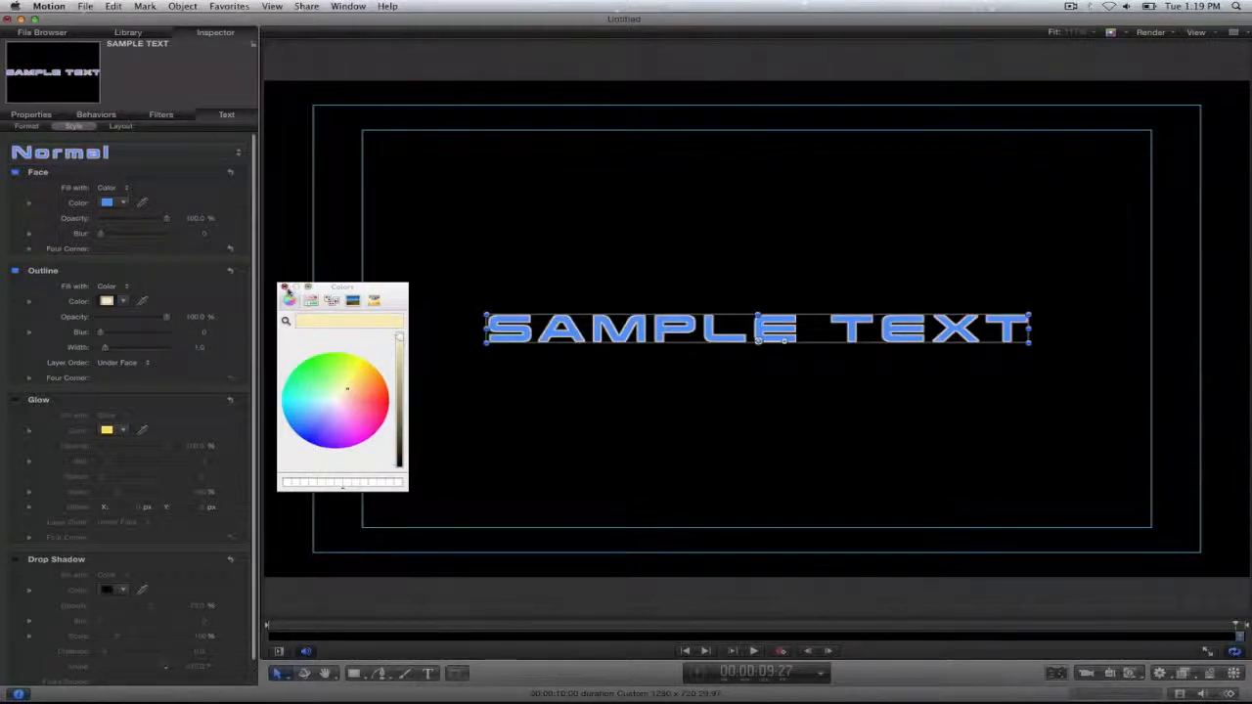
left_click(283, 288)
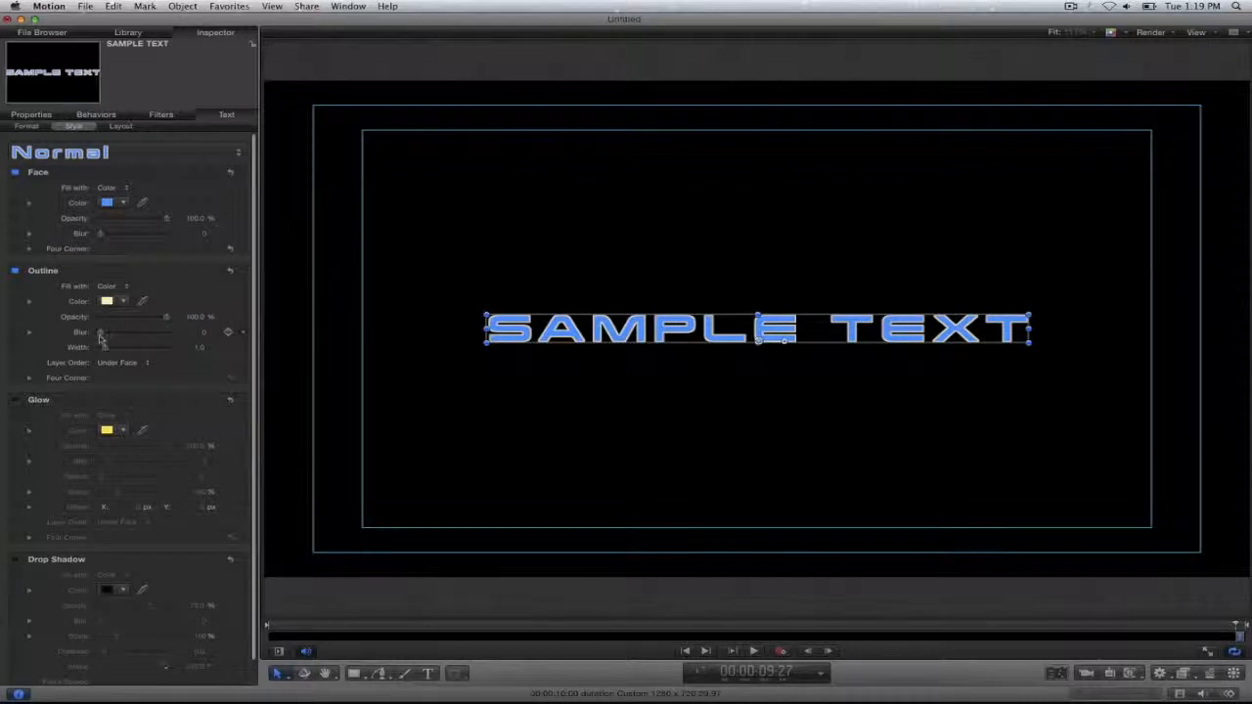
Set the outline's blur to 4.41 and reduce its opacity to about 95%
left_click_drag(106, 352, 129, 338)
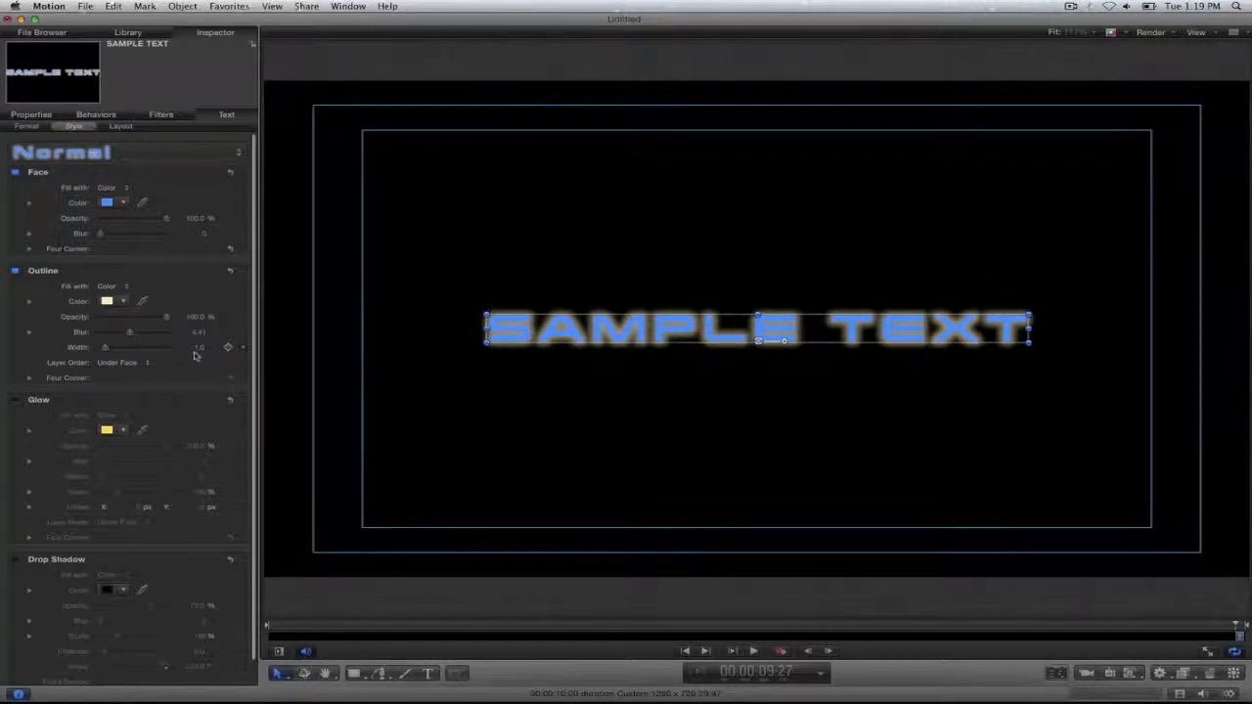
mouse_move(167, 316)
left_mouse_down()
mouse_move(121, 315)
mouse_move(163, 320)
left_mouse_up()
Display the canvas background as transparent and enable the text's drop shadow with 100% opacity, a slightly reduced scale and a distance of 6
left_click(1124, 32)
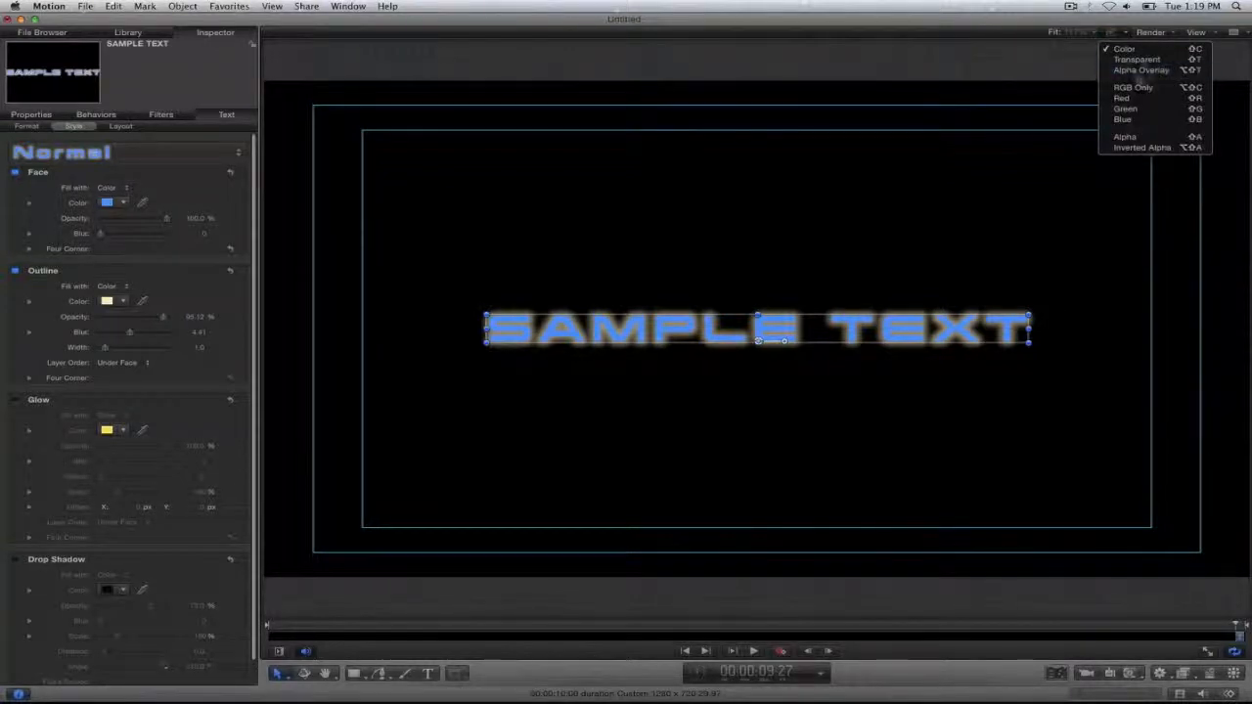
left_click(1139, 60)
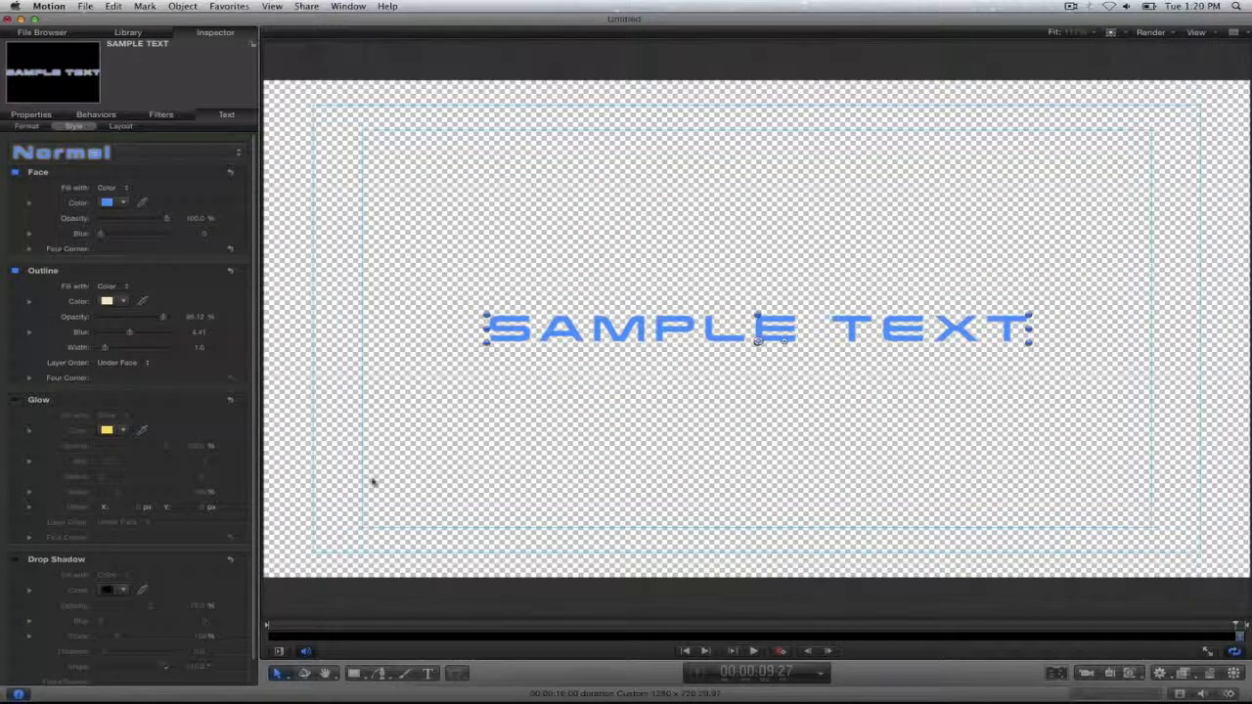
left_click(14, 559)
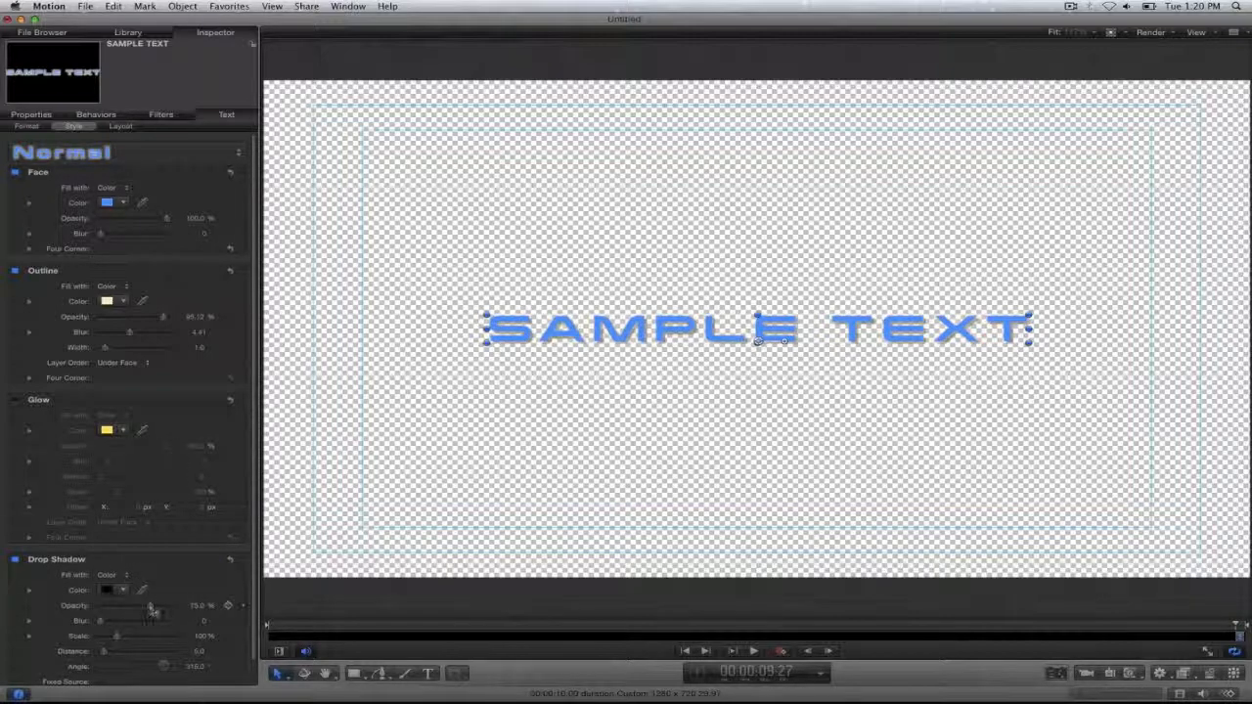
left_click_drag(149, 608, 171, 614)
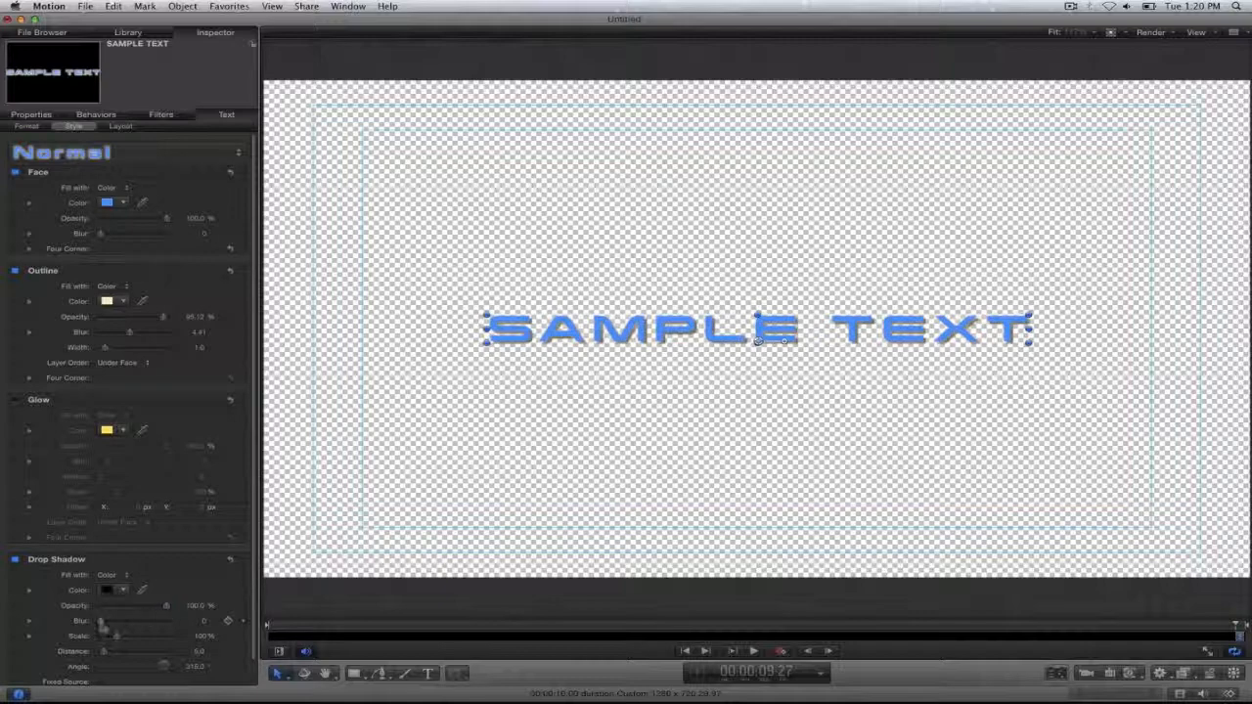
mouse_move(118, 639)
left_mouse_down()
mouse_move(129, 638)
mouse_move(104, 653)
left_mouse_up()
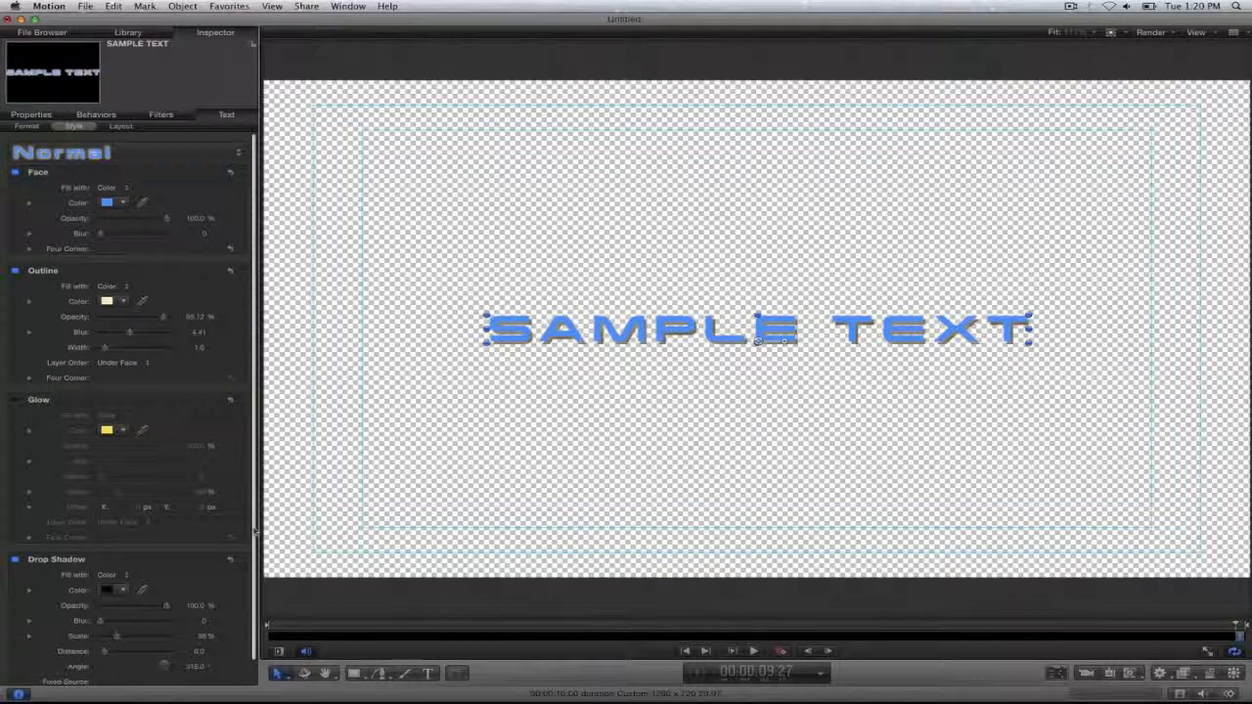
Examine the separate X and Y settings for the drop shadow's blur and scale, collapsing both groups again
scroll(156, 645, "down", 2)
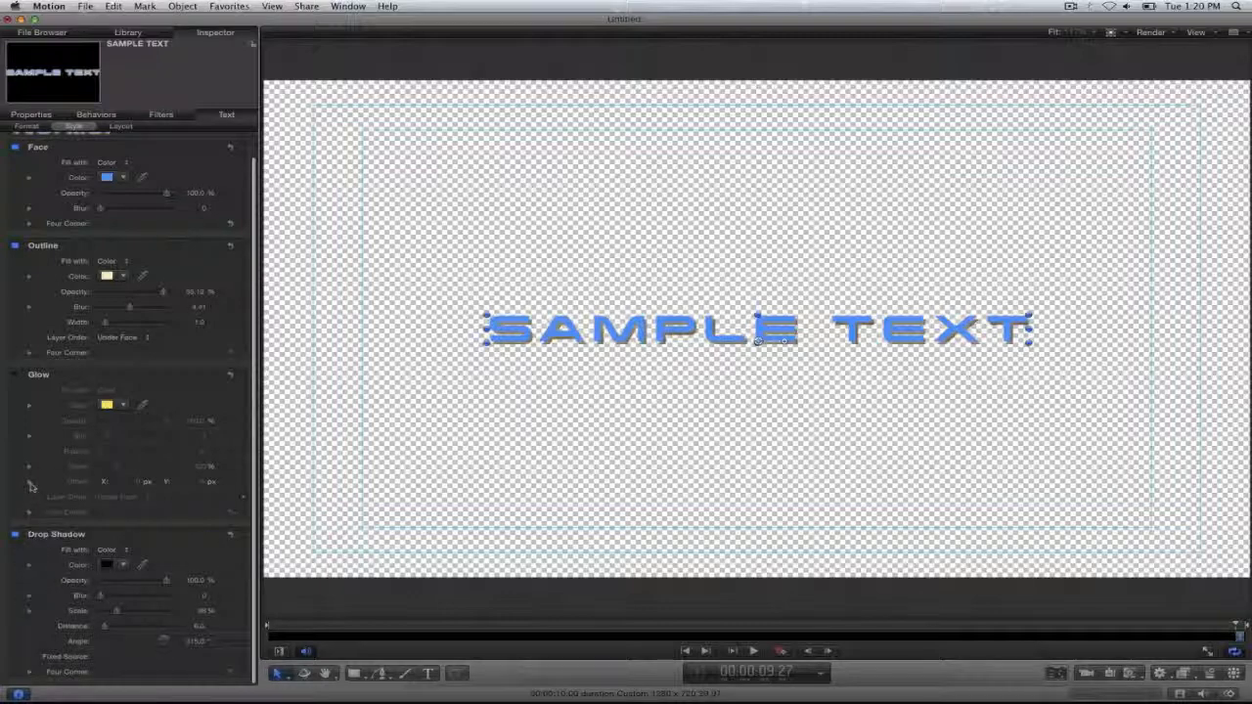
left_click(29, 598)
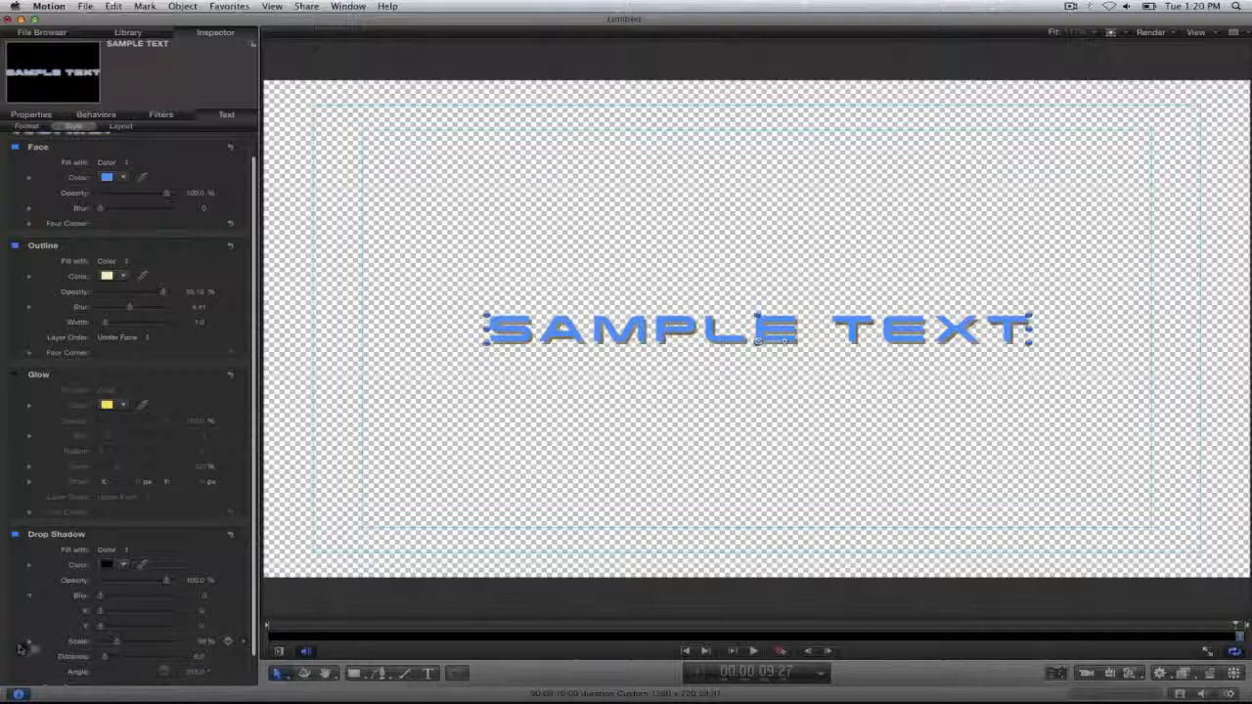
left_click(29, 642)
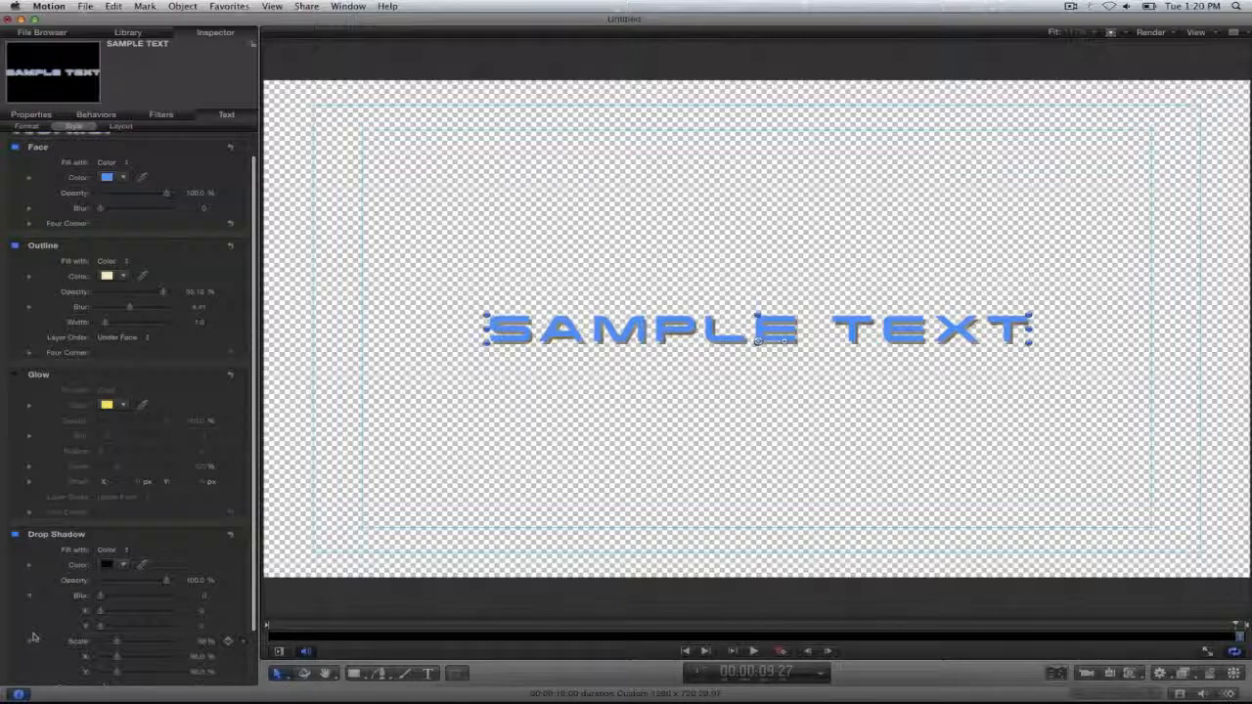
left_click(29, 642)
left_click(30, 595)
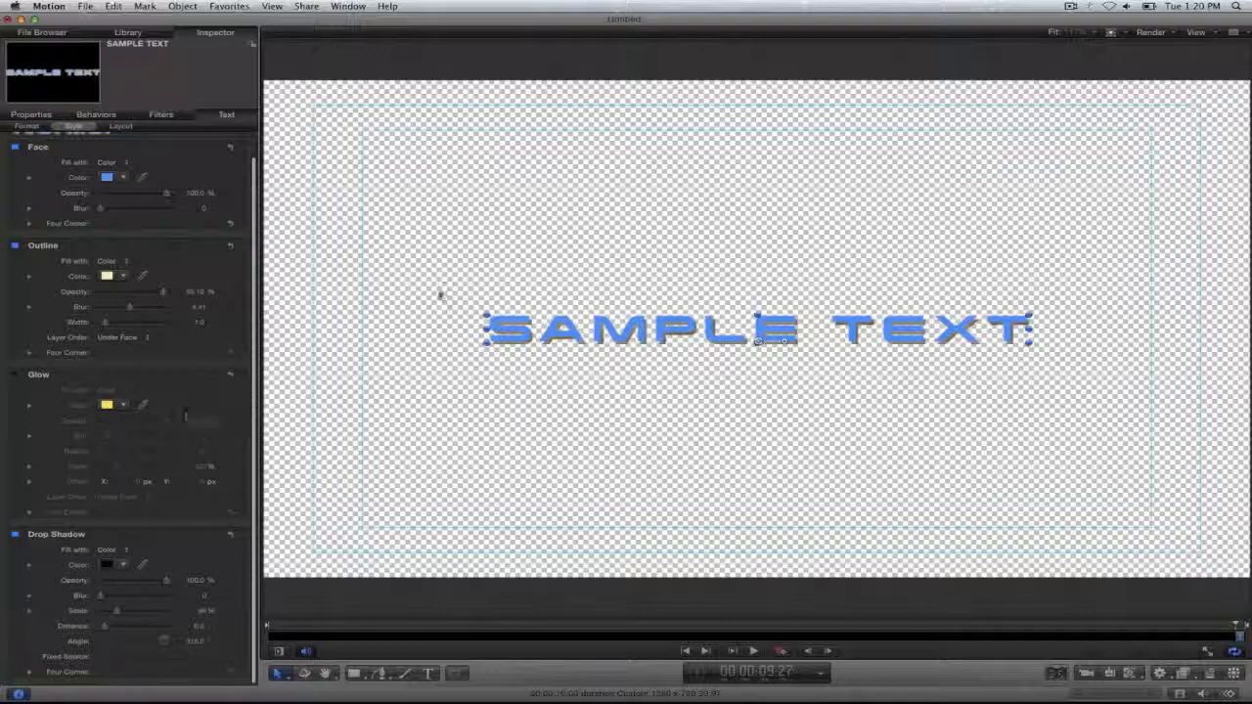